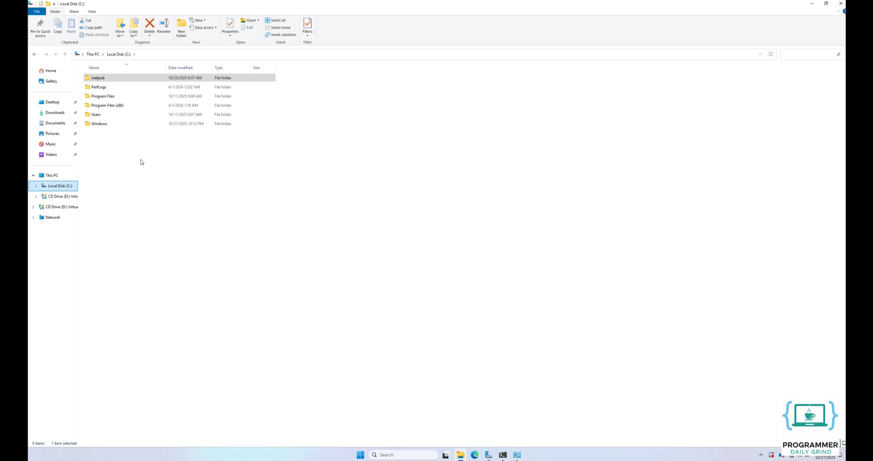
# Create a folder named websites in the root of the C: drive and open it
pyautogui.click(182, 34)
pyautogui.write('websites')
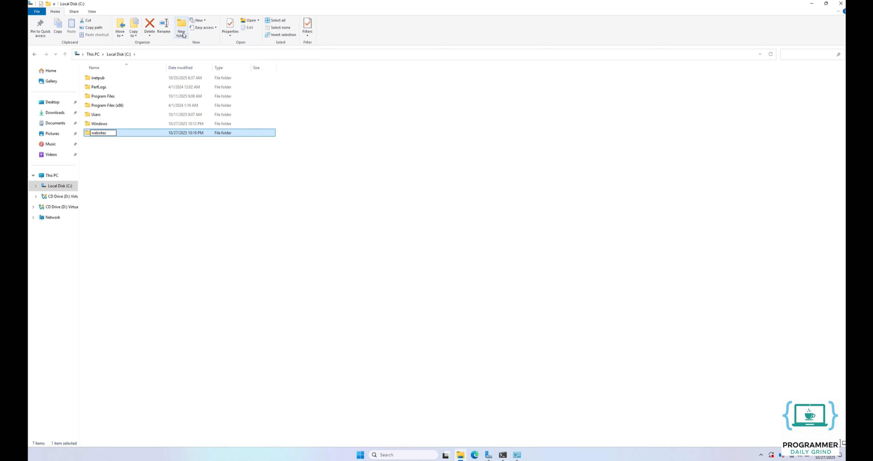
pyautogui.press('Return')
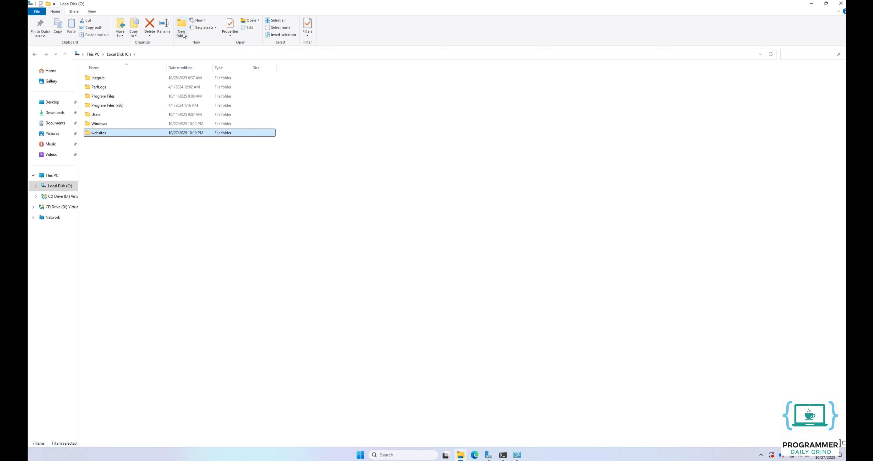
pyautogui.doubleClick(117, 133)
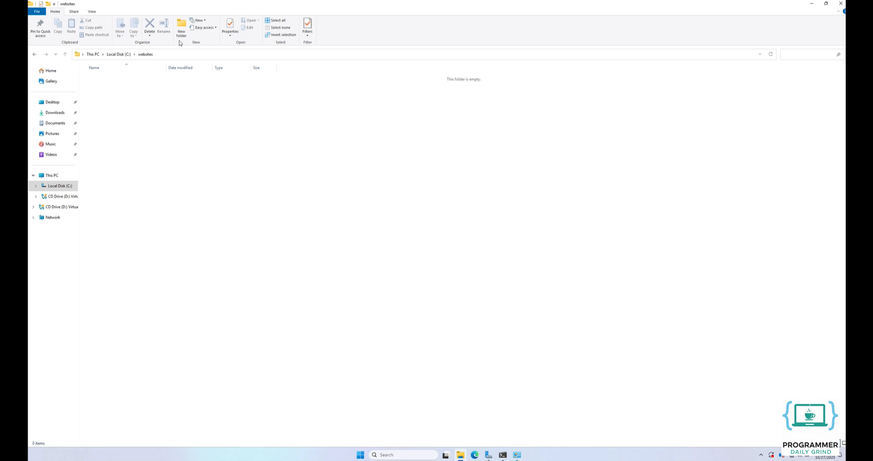
# Create three folders named site8080, site8081 and site8082 inside the websites folder
pyautogui.click(182, 33)
pyautogui.write('site8080')
pyautogui.press('Return')
pyautogui.click(182, 33)
pyautogui.write('site8081')
pyautogui.press('Return')
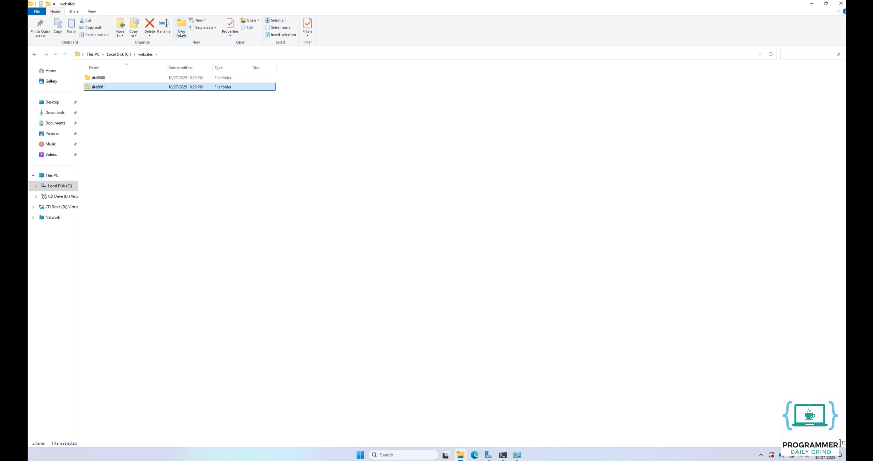
pyautogui.click(182, 34)
pyautogui.write('site')
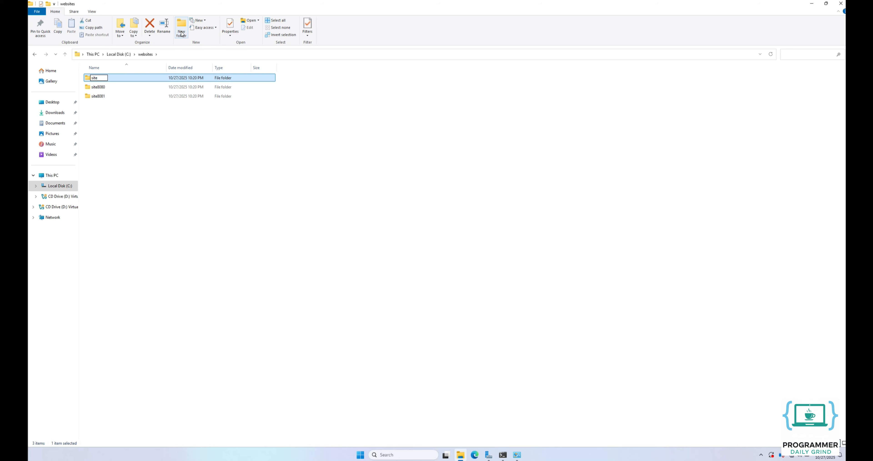
pyautogui.write('8082')
pyautogui.press('Return')
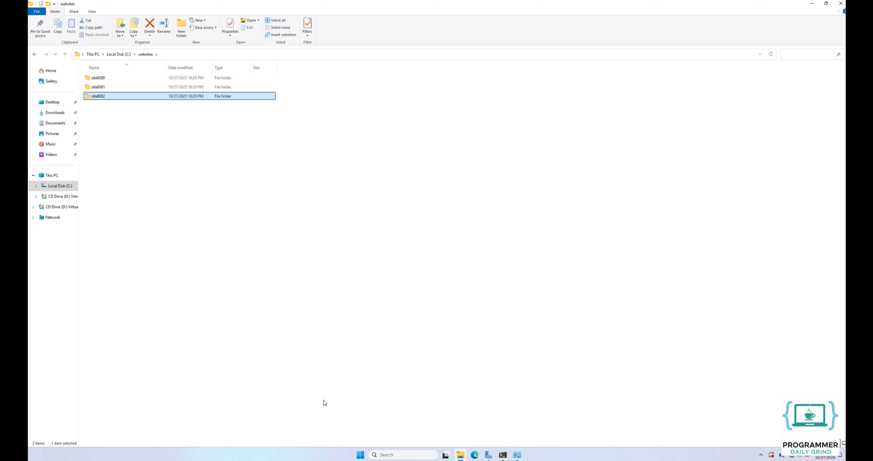
# Switch to Notepad and write the HTML line <h1>Welcome to Site 1</h1>
pyautogui.click(361, 452)
pyautogui.write('note')
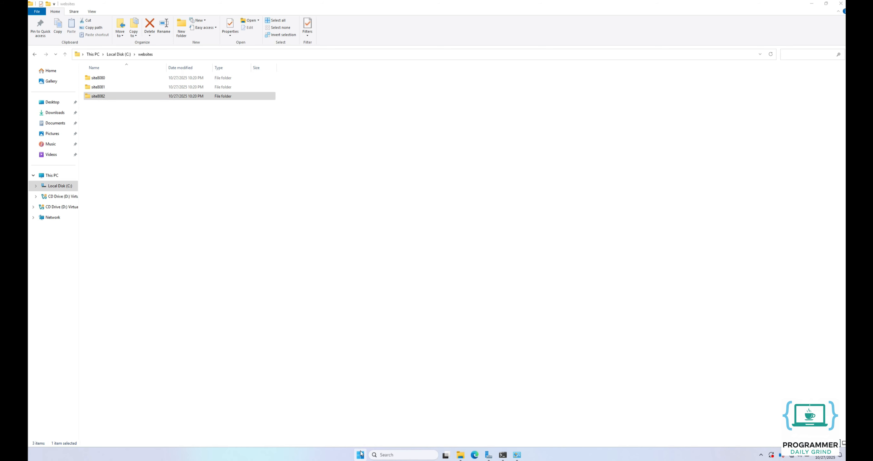
pyautogui.write('pad')
pyautogui.press('Return')
pyautogui.write('<h1')
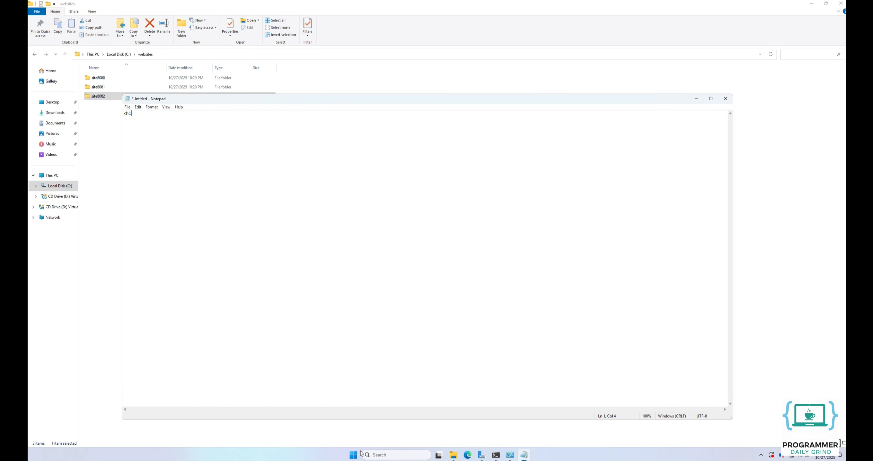
pyautogui.write('>Welcome to Site 1</h1>')
# Save the page as index.html in C:\websites\site8080 with the file type All Files
pyautogui.click(127, 107)
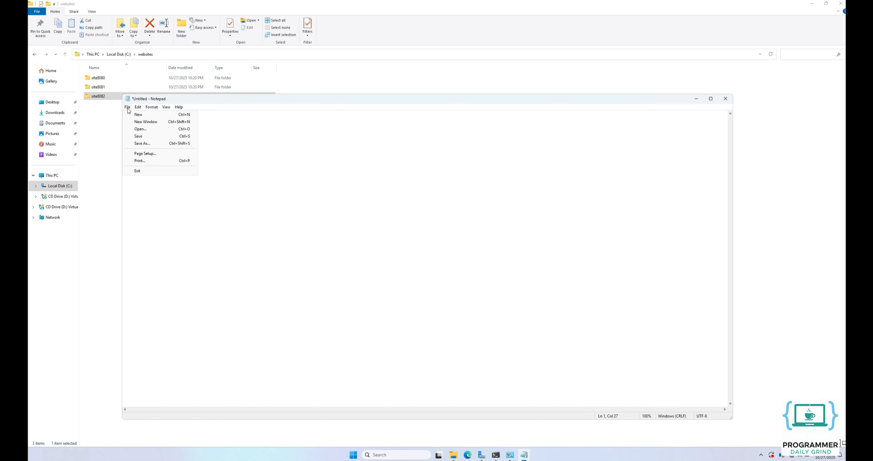
pyautogui.click(142, 144)
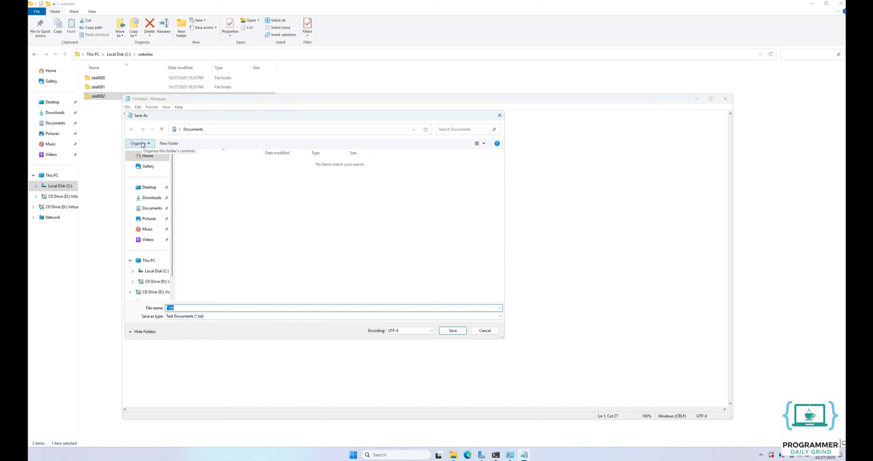
pyautogui.click(157, 271)
pyautogui.doubleClick(201, 212)
pyautogui.doubleClick(206, 162)
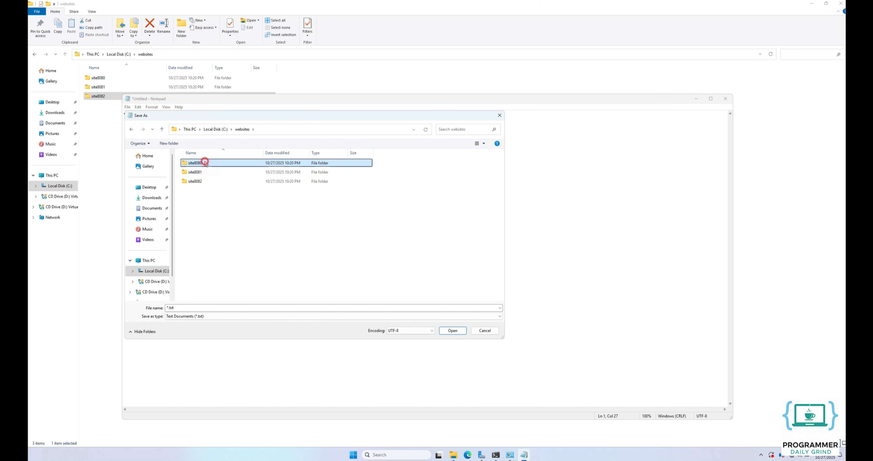
pyautogui.click(213, 316)
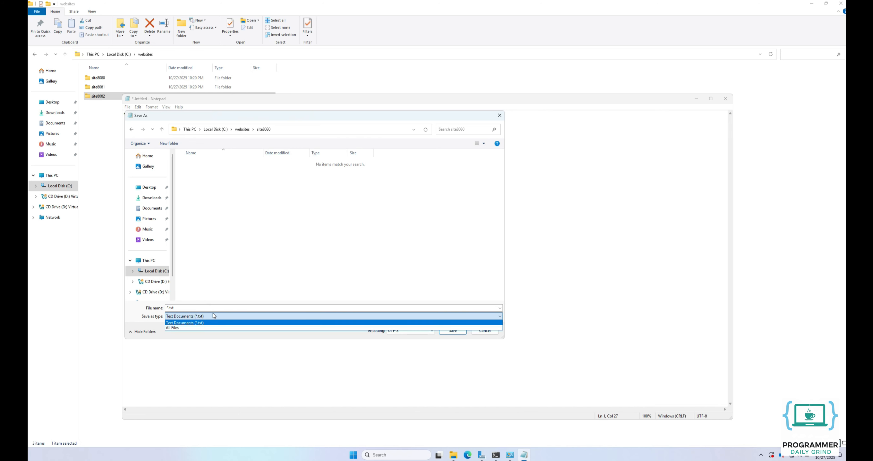
pyautogui.click(213, 326)
pyautogui.click(222, 307)
pyautogui.write('index.html')
pyautogui.click(444, 333)
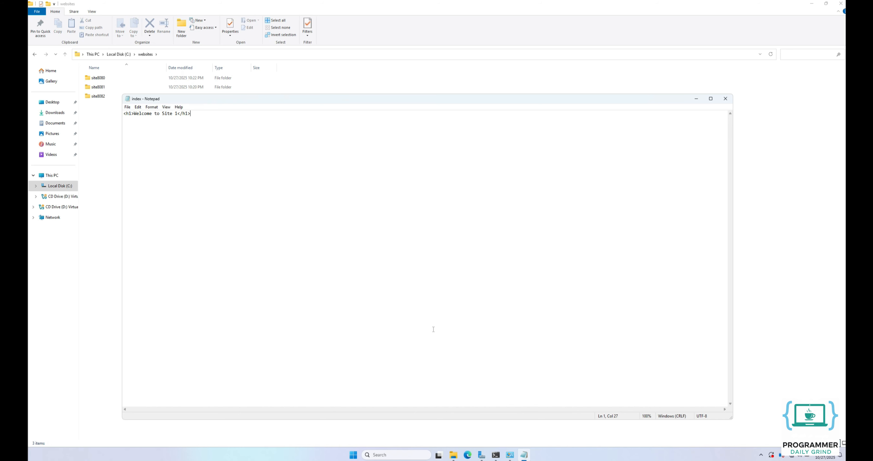
# Start a new document containing the HTML line <h1>Welcome to Site 2</h1>
pyautogui.click(127, 107)
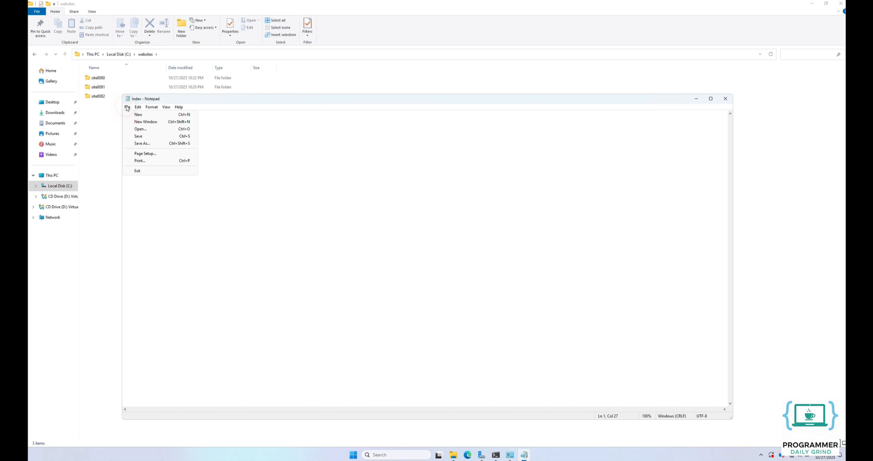
pyautogui.click(139, 114)
pyautogui.write('<h1>Welcome to Site 2</h1>')
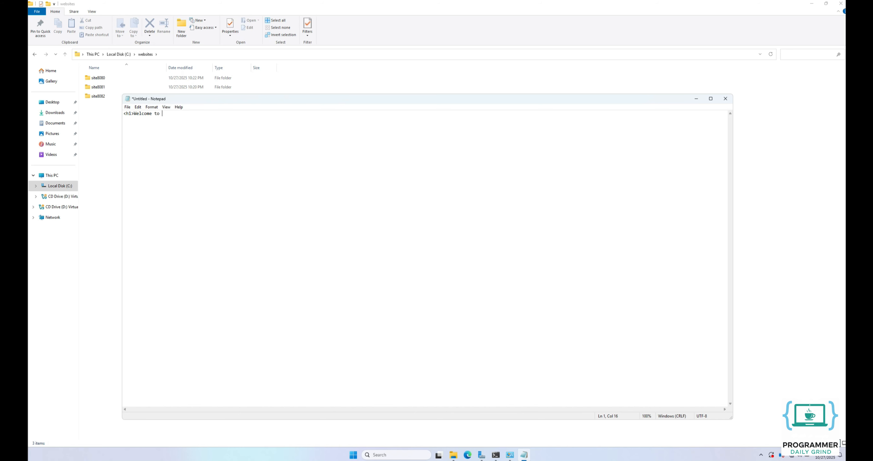
# Save the Site 2 page as index.html in C:\websites\site8081 with the file type All Files
pyautogui.click(127, 107)
pyautogui.click(141, 144)
pyautogui.click(158, 275)
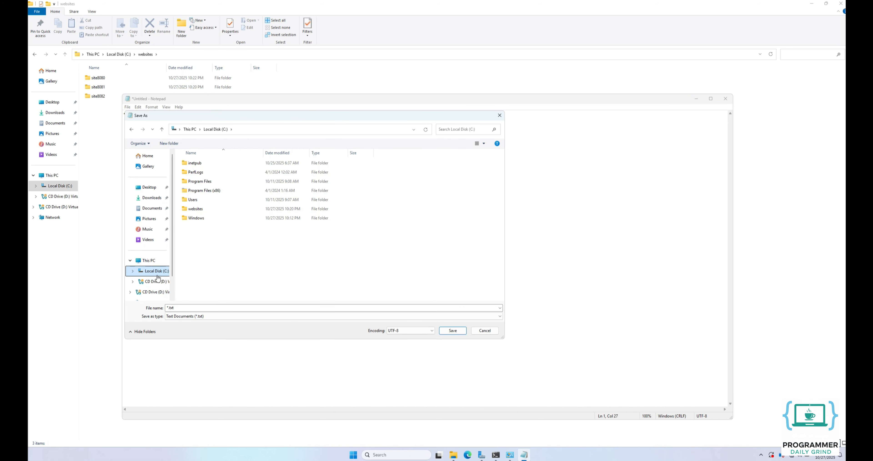
pyautogui.click(197, 209)
pyautogui.doubleClick(197, 211)
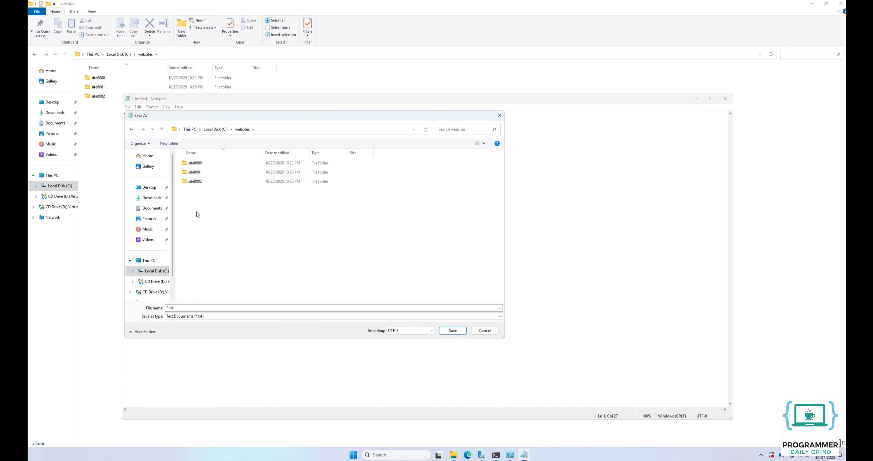
pyautogui.doubleClick(197, 172)
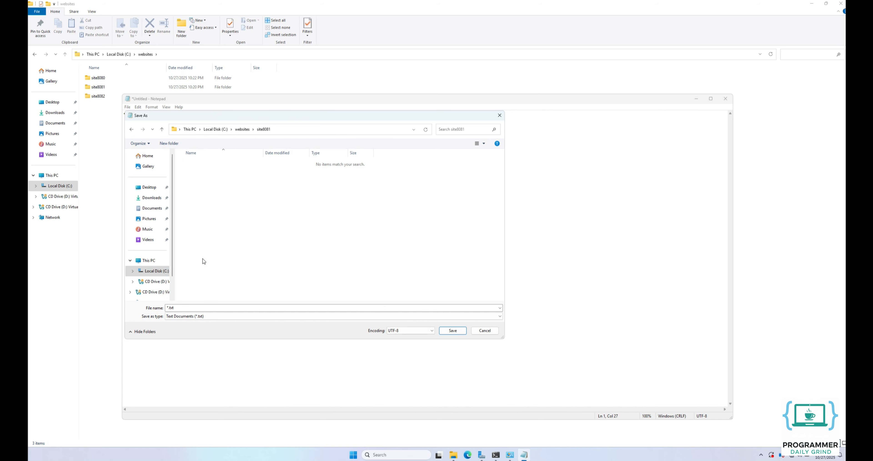
pyautogui.click(203, 315)
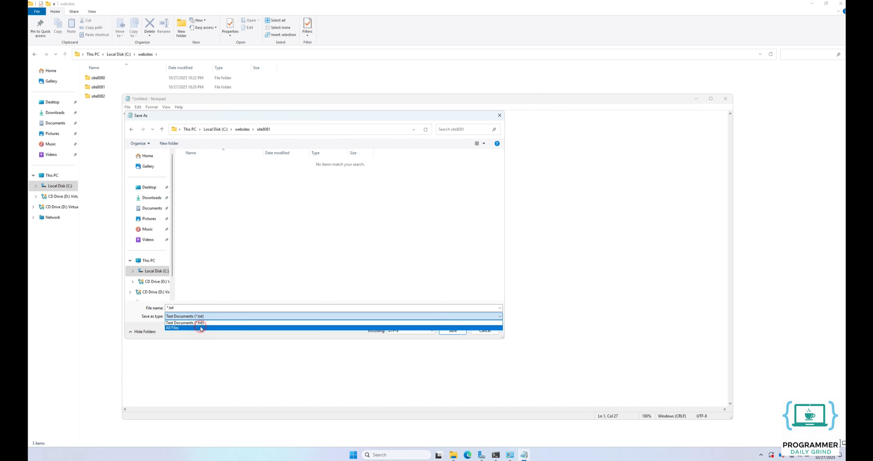
pyautogui.click(201, 327)
pyautogui.click(205, 308)
pyautogui.write('index.html')
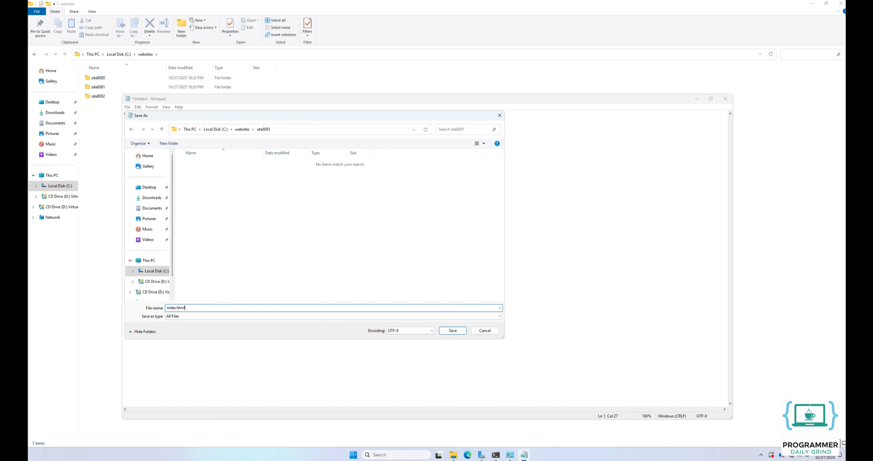
pyautogui.click(442, 330)
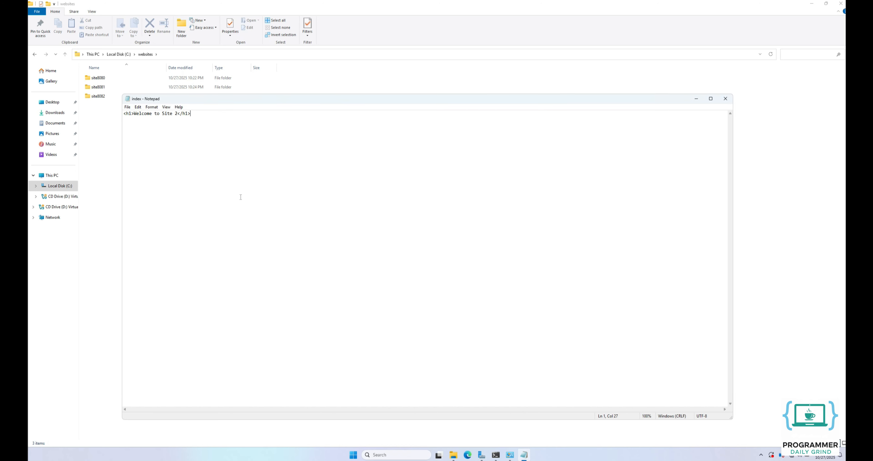
# Start a new document containing the HTML line <h1>Welcome to Site 3</h1>
pyautogui.click(128, 107)
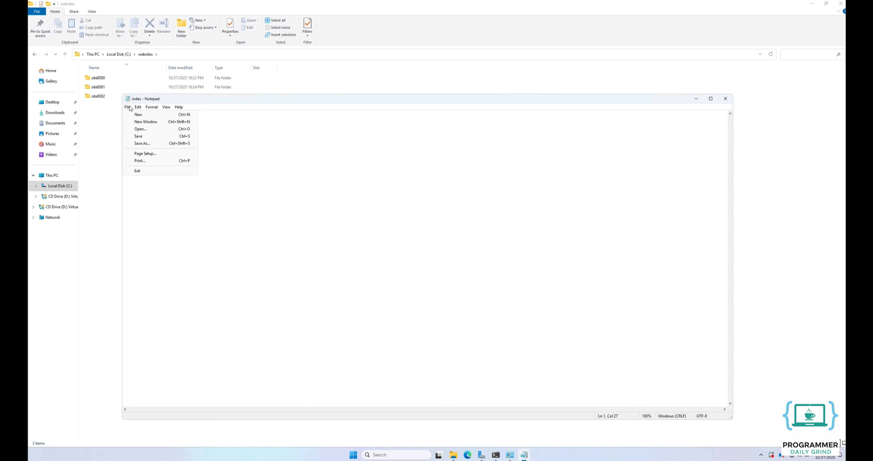
pyautogui.click(129, 114)
pyautogui.write('<h1>Welcome')
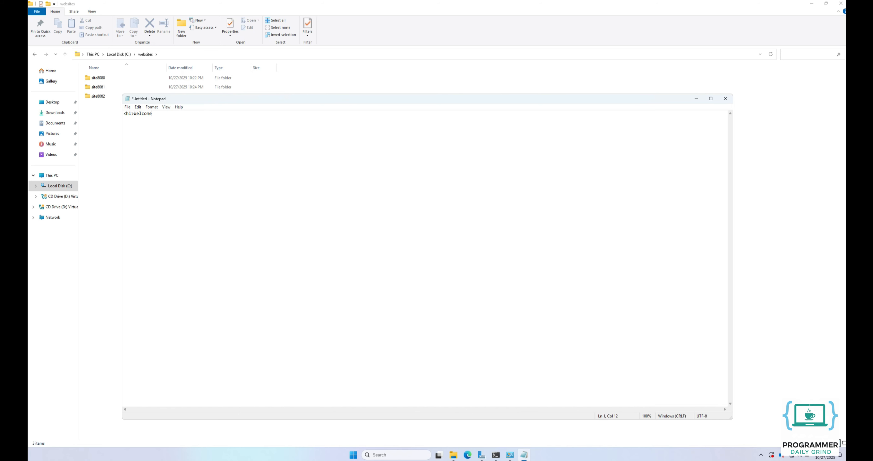
pyautogui.write(' to Site 3</h1>')
# Save the Site 3 page as index.html in C:\websites\site8082 with the file type All Files, and close Notepad
pyautogui.click(128, 108)
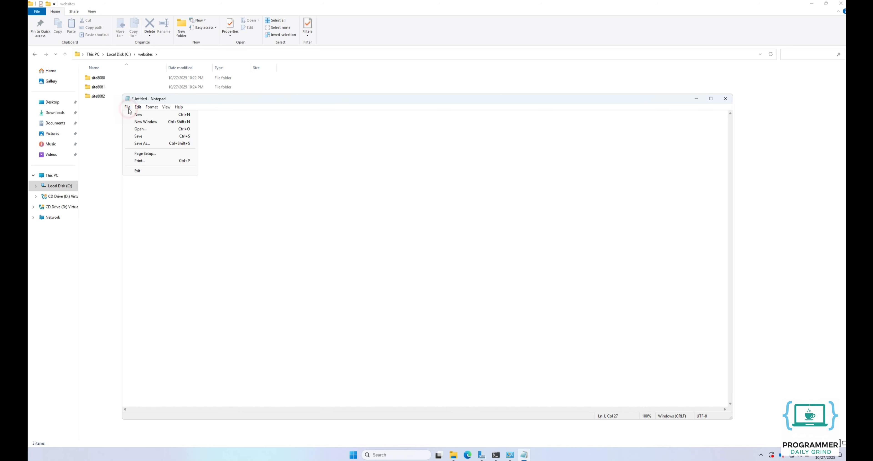
pyautogui.click(136, 143)
pyautogui.click(149, 271)
pyautogui.doubleClick(203, 209)
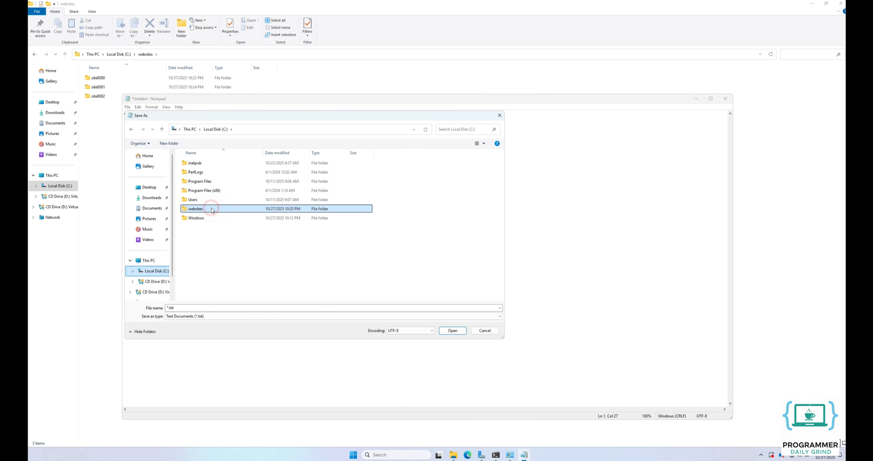
pyautogui.doubleClick(195, 181)
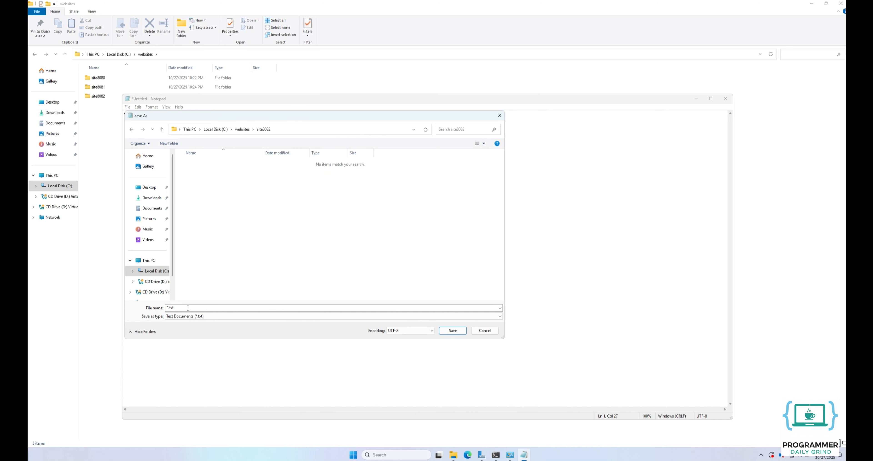
pyautogui.click(187, 317)
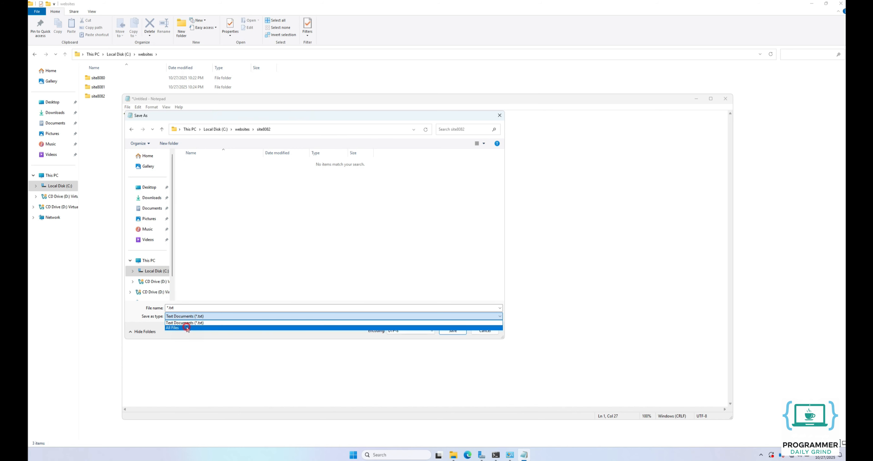
pyautogui.click(189, 324)
pyautogui.click(193, 308)
pyautogui.write('ind')
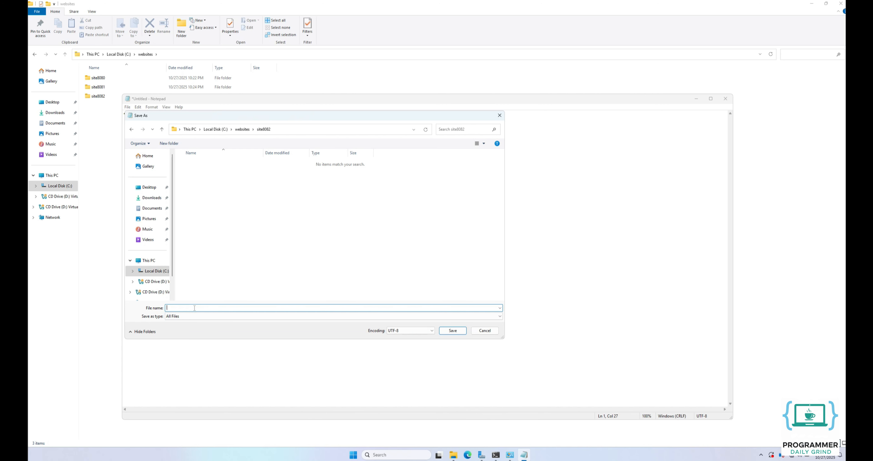
pyautogui.write('ex.html')
pyautogui.click(460, 330)
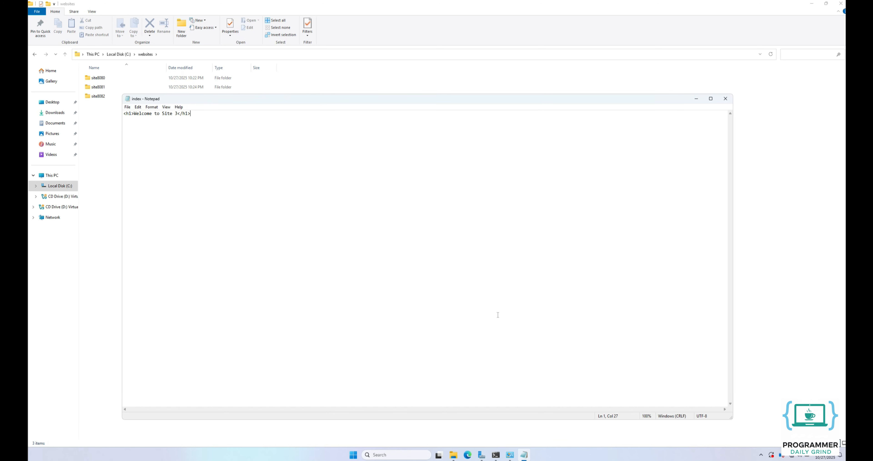
pyautogui.click(725, 98)
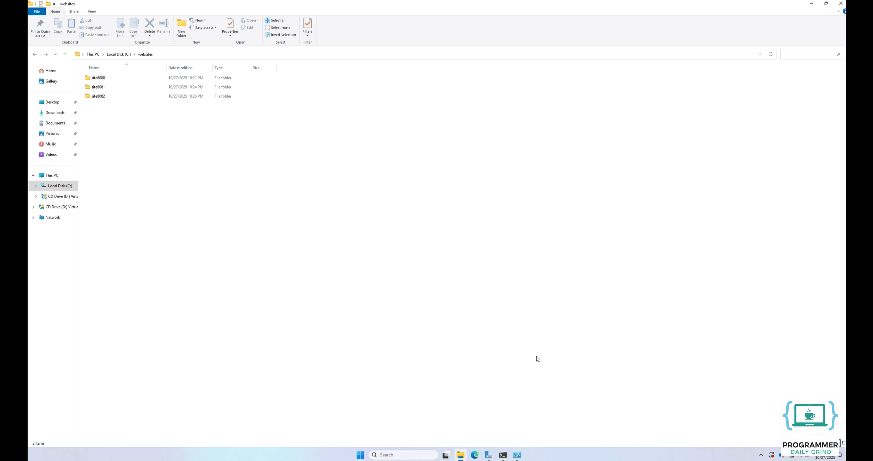
# Switch to Server Manager, launch Internet Information Services (IIS) Manager maximized, and open the local server's home page
pyautogui.click(488, 455)
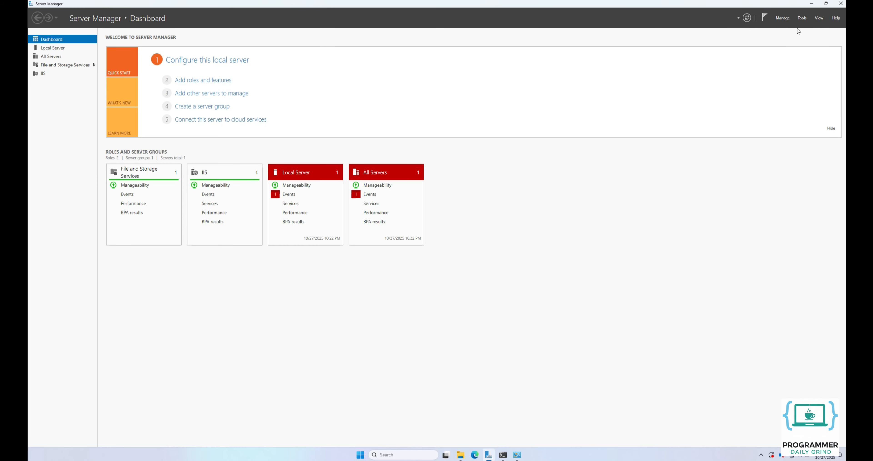
pyautogui.click(801, 18)
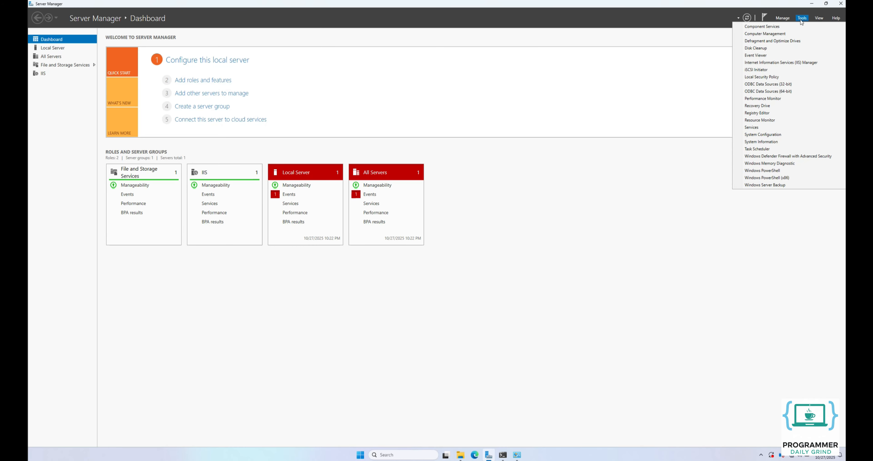
pyautogui.click(799, 62)
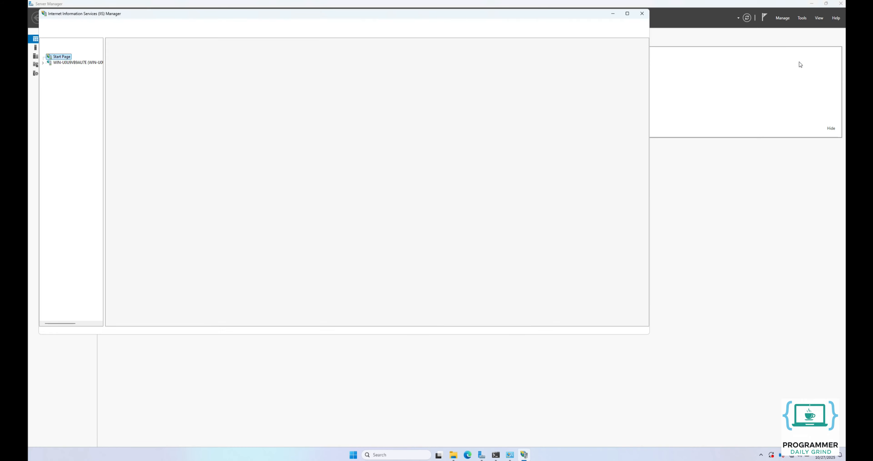
pyautogui.click(626, 14)
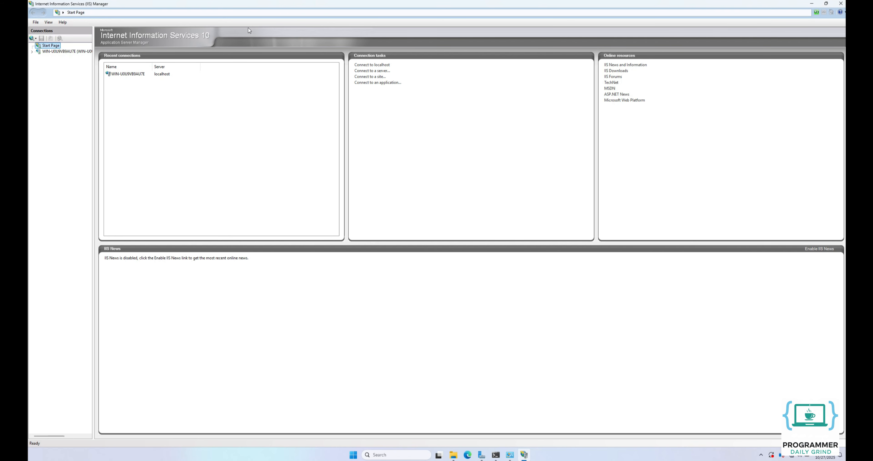
pyautogui.click(66, 52)
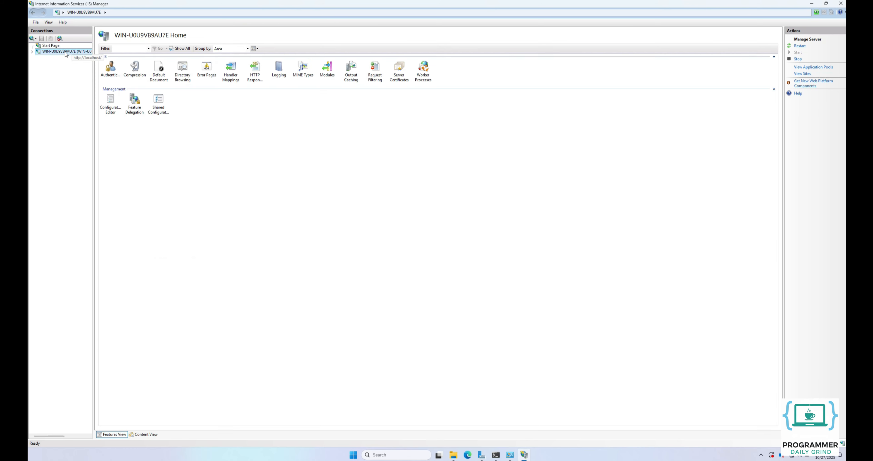
# Add an application pool named site8080 with No Managed Code and the Integrated pipeline mode
pyautogui.click(32, 51)
pyautogui.click(52, 57)
pyautogui.rightClick(50, 56)
pyautogui.click(57, 58)
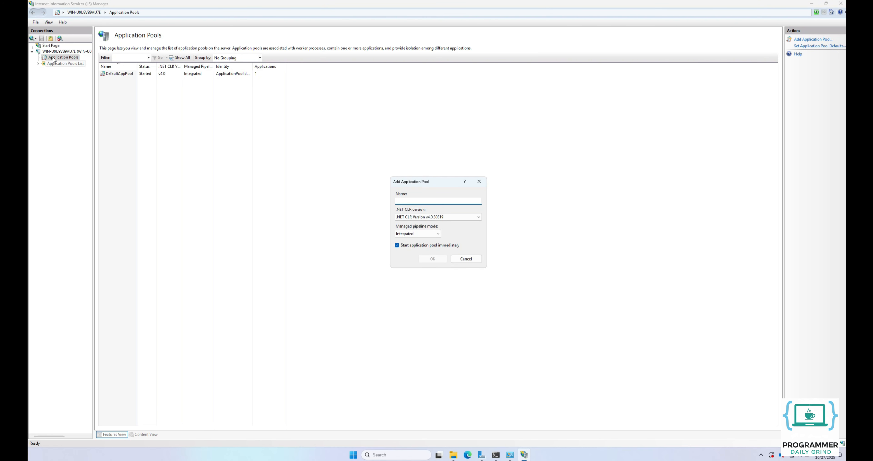
pyautogui.write('site8080')
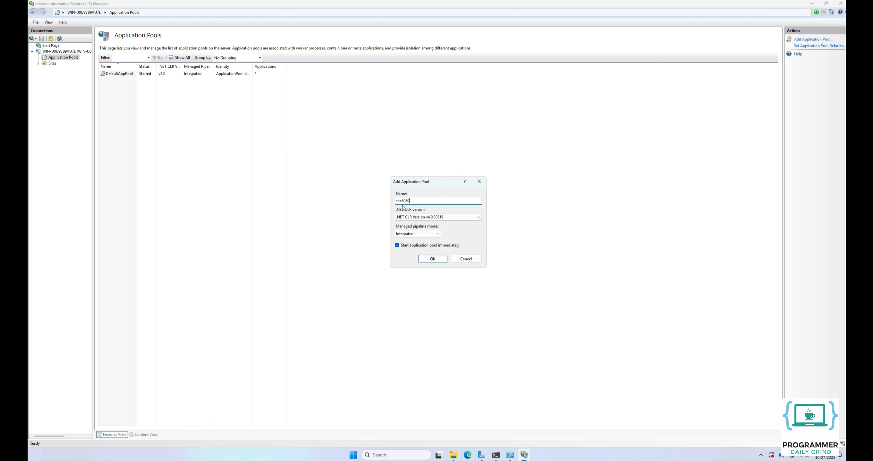
pyautogui.click(412, 218)
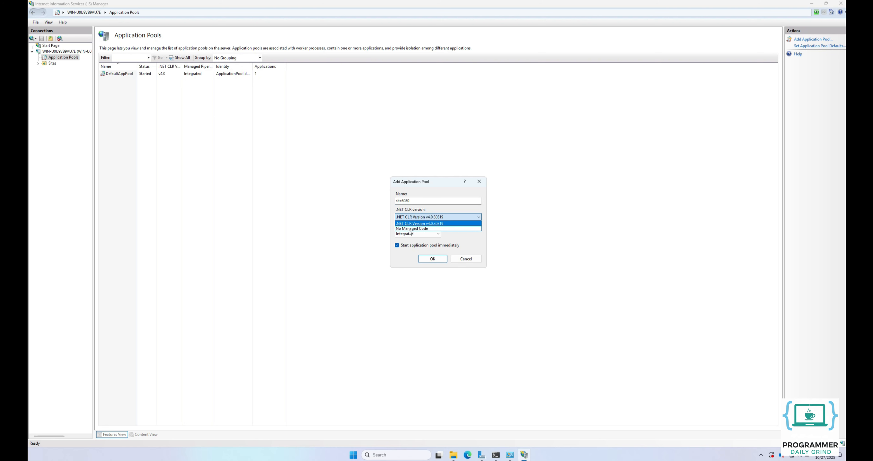
pyautogui.click(411, 228)
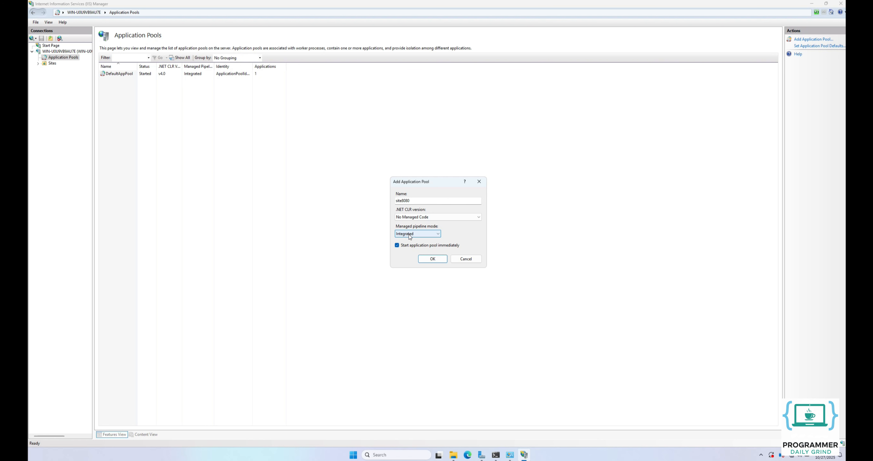
pyautogui.click(432, 259)
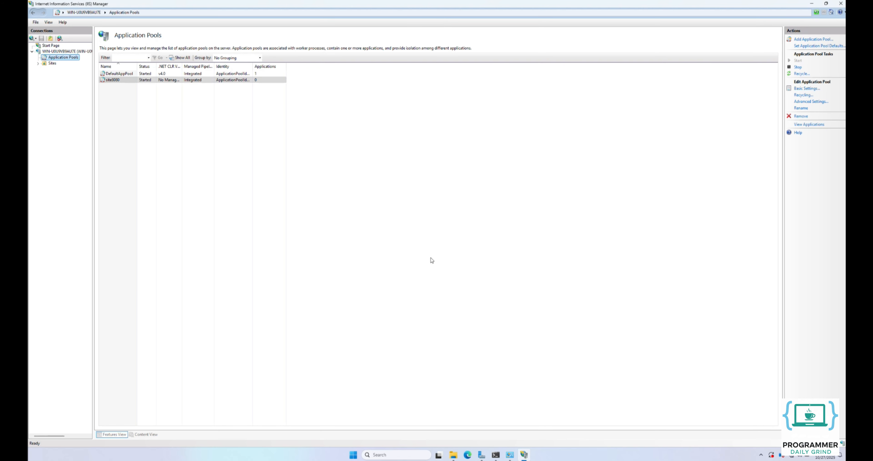
# Add an application pool named site8081 with No Managed Code and the Integrated pipeline mode
pyautogui.rightClick(75, 58)
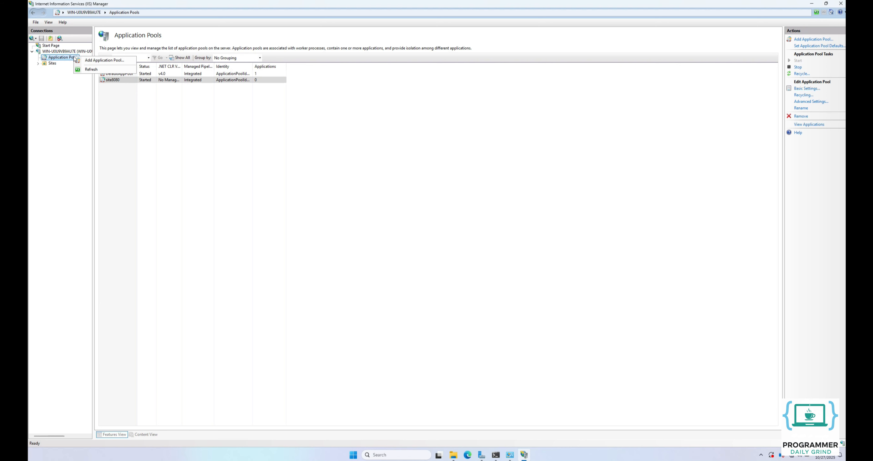
pyautogui.click(77, 60)
pyautogui.write('site8081')
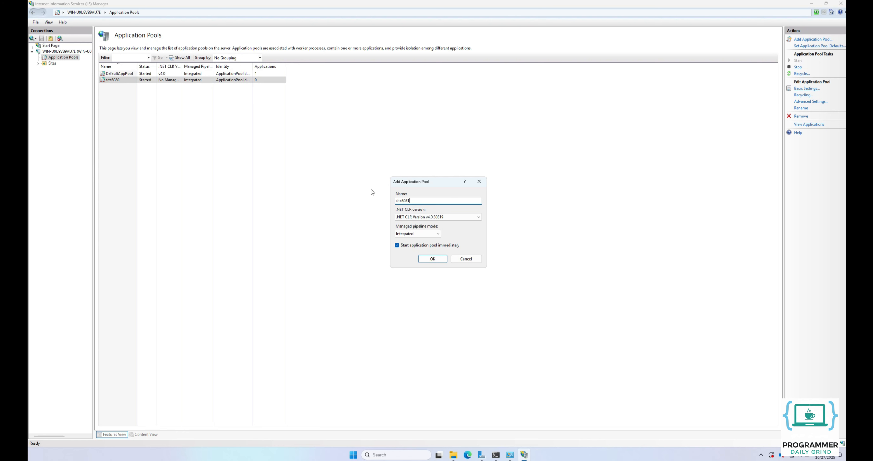
pyautogui.click(420, 216)
pyautogui.click(422, 228)
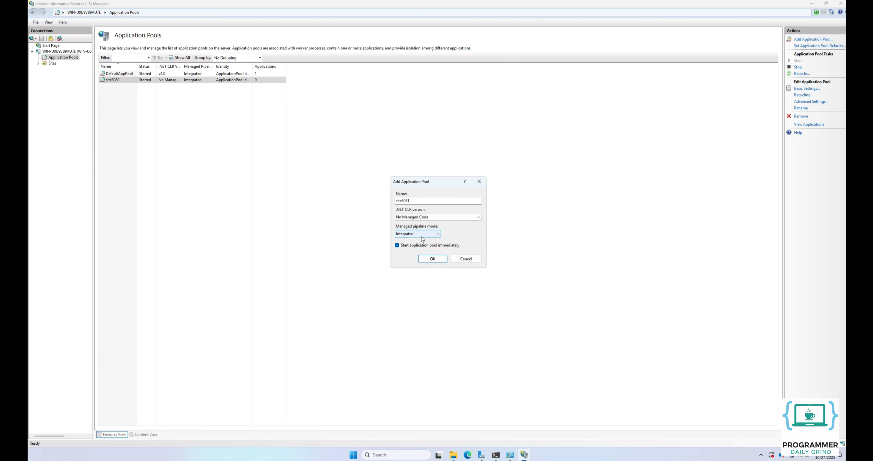
pyautogui.click(431, 261)
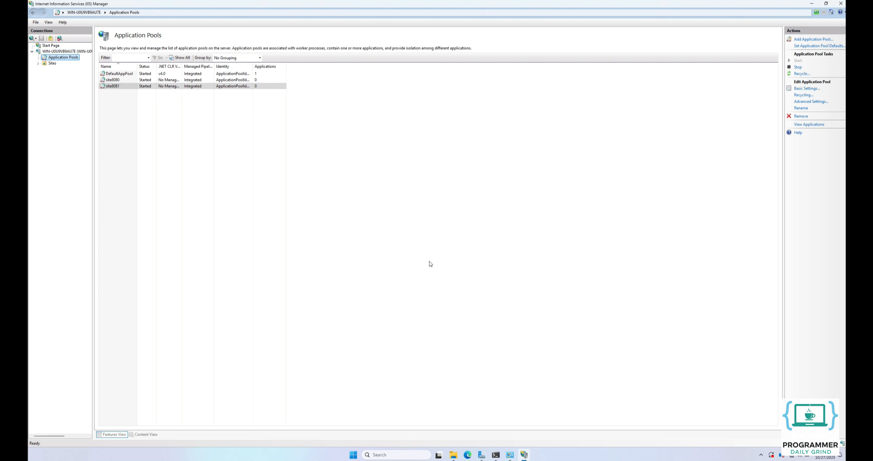
# Add an application pool named site8082 with No Managed Code and the Integrated pipeline mode
pyautogui.rightClick(56, 58)
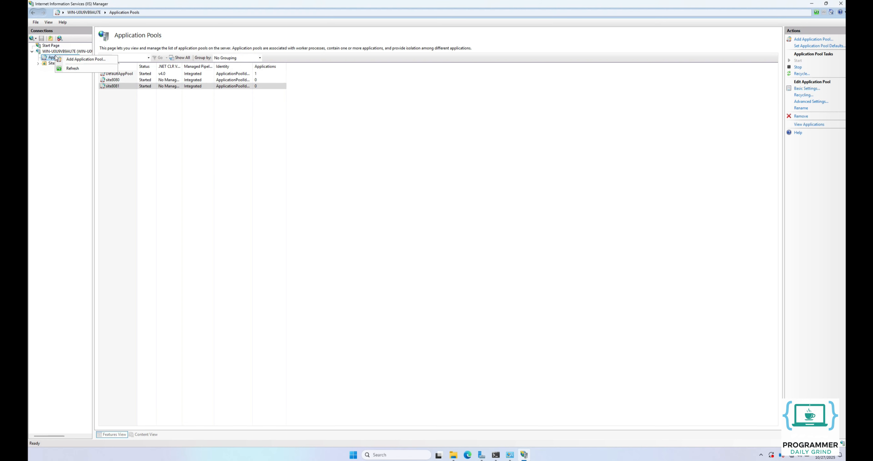
pyautogui.click(70, 60)
pyautogui.write('site8082')
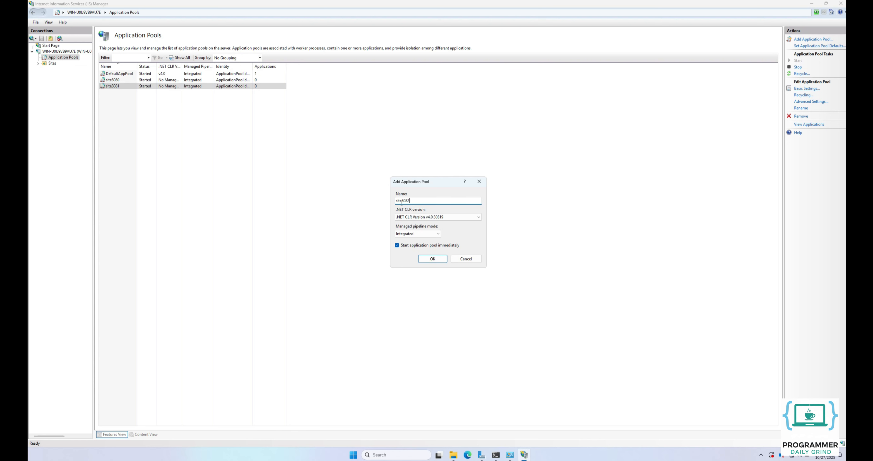
pyautogui.click(418, 219)
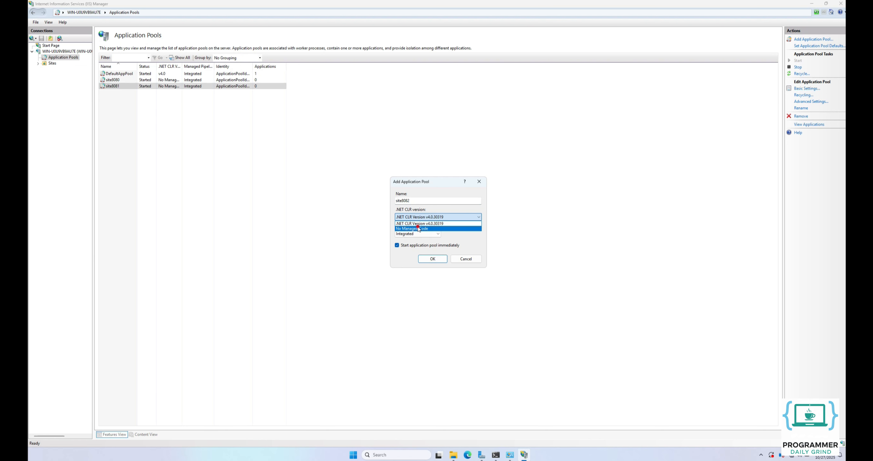
pyautogui.click(419, 228)
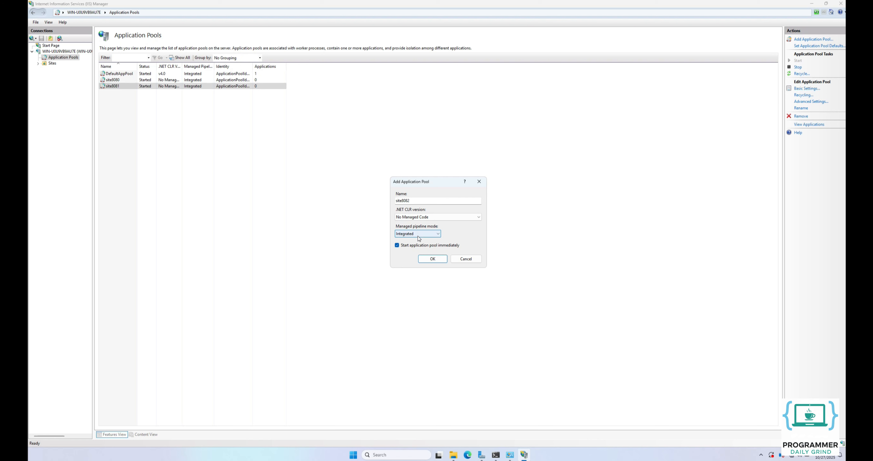
pyautogui.click(426, 258)
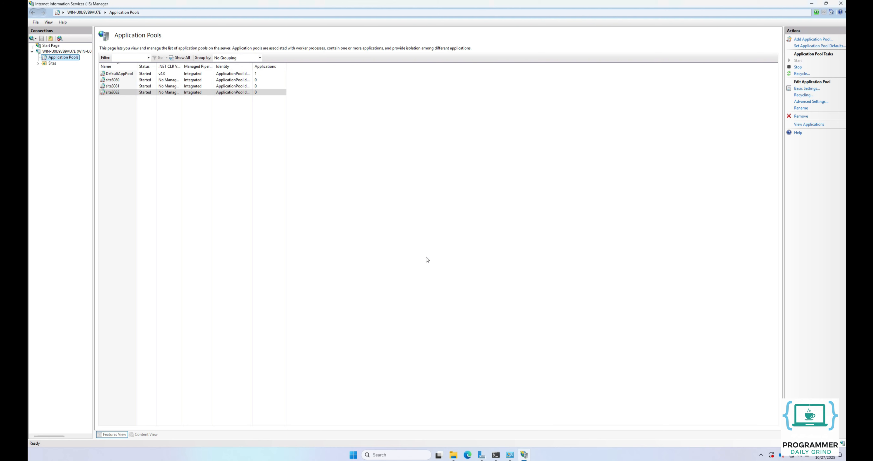
# Start adding a website named site8080 and assign it to the site8080 application pool
pyautogui.click(51, 64)
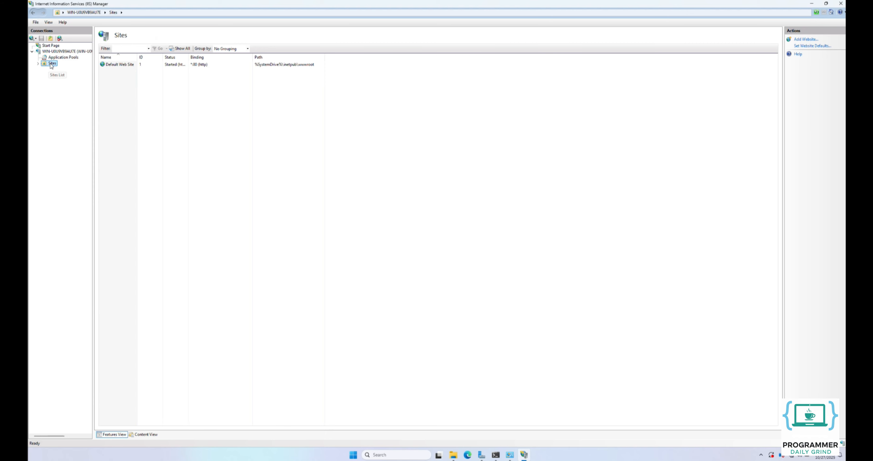
pyautogui.rightClick(51, 65)
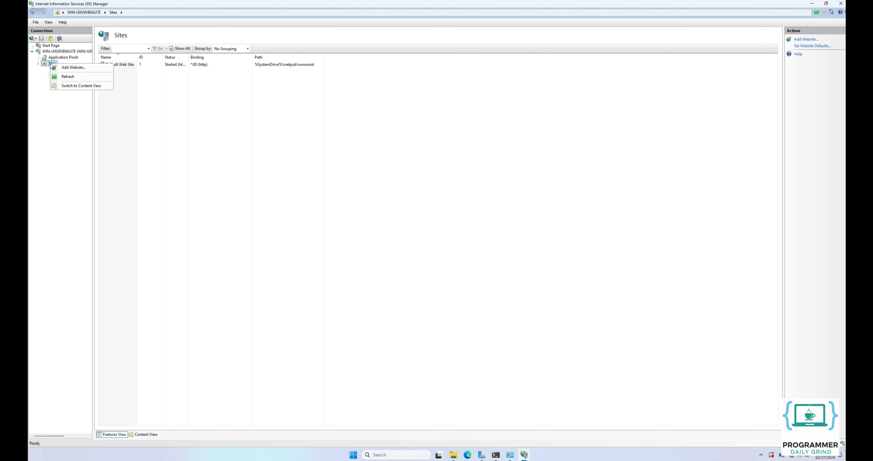
pyautogui.click(68, 68)
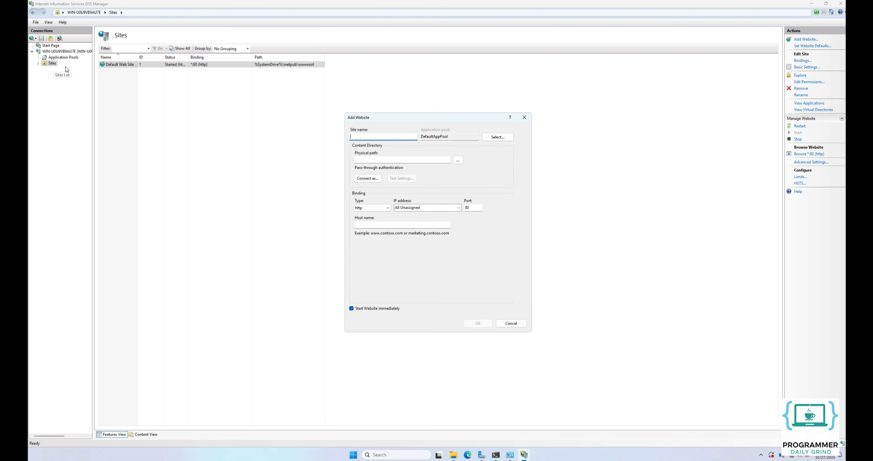
pyautogui.write('site8080')
pyautogui.click(489, 136)
pyautogui.click(461, 210)
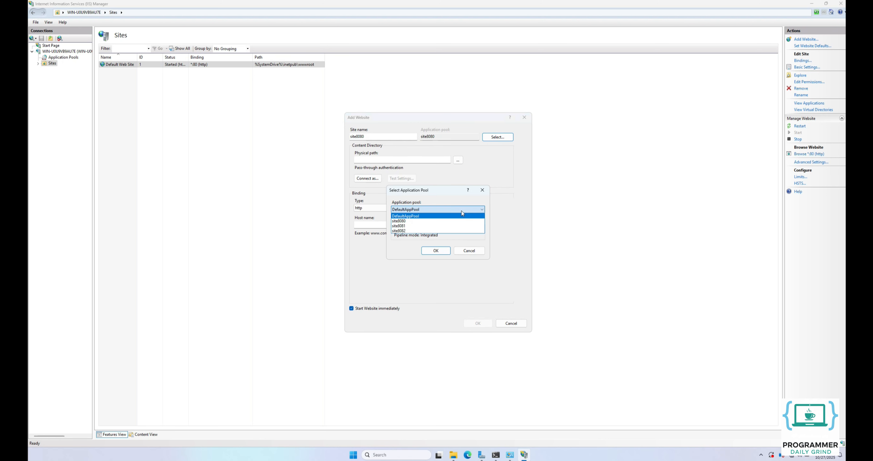
pyautogui.click(461, 220)
pyautogui.click(437, 250)
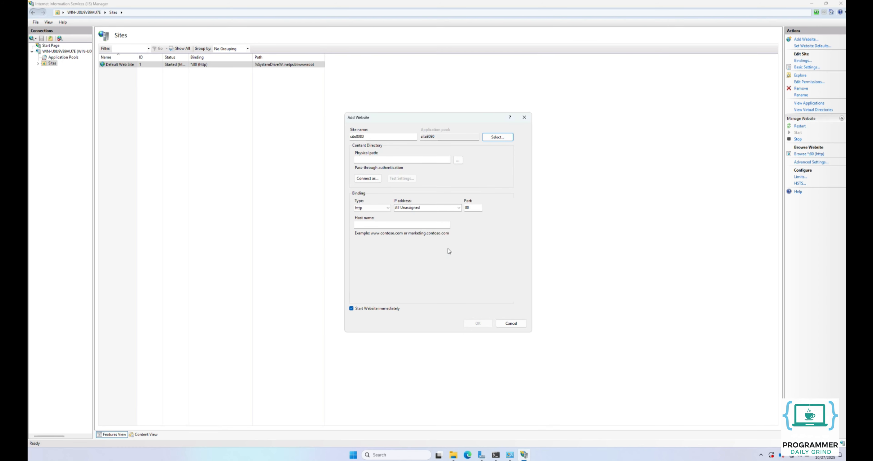
# Set the new website's physical path to the folder C:\websites\site8080
pyautogui.click(460, 161)
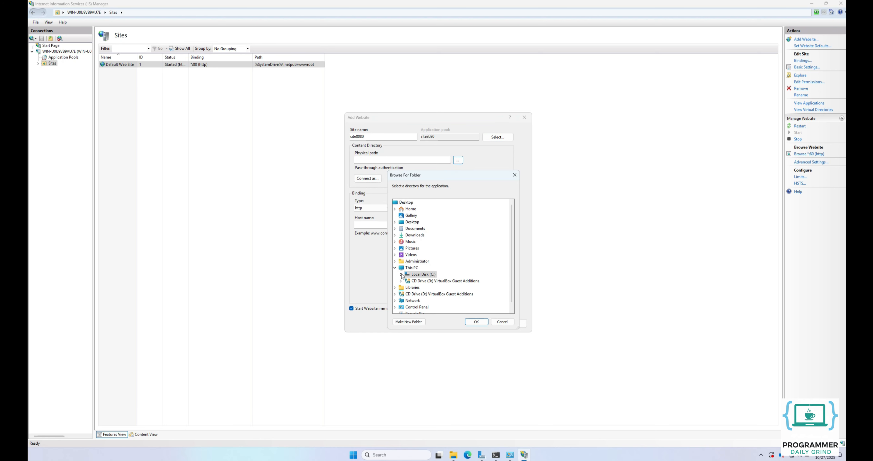
pyautogui.doubleClick(407, 274)
pyautogui.click(409, 301)
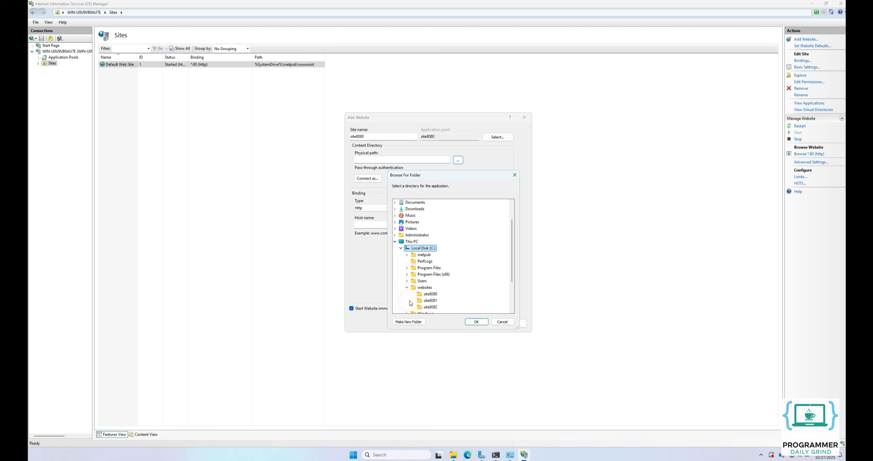
pyautogui.click(428, 294)
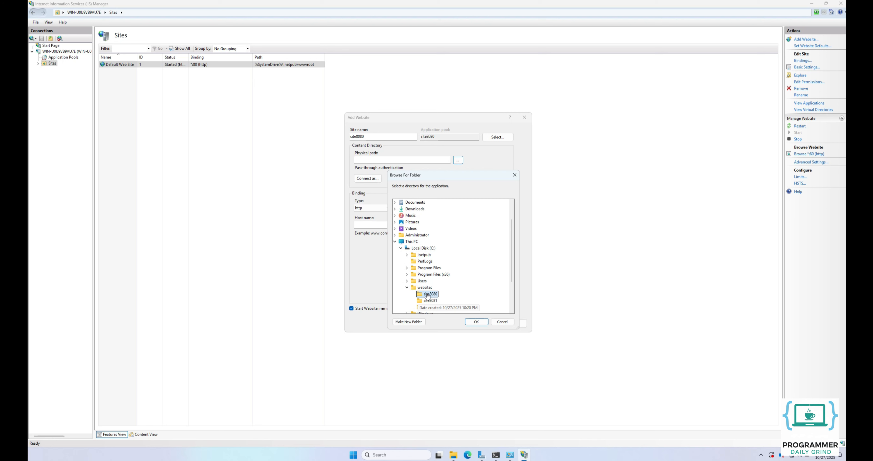
pyautogui.click(476, 322)
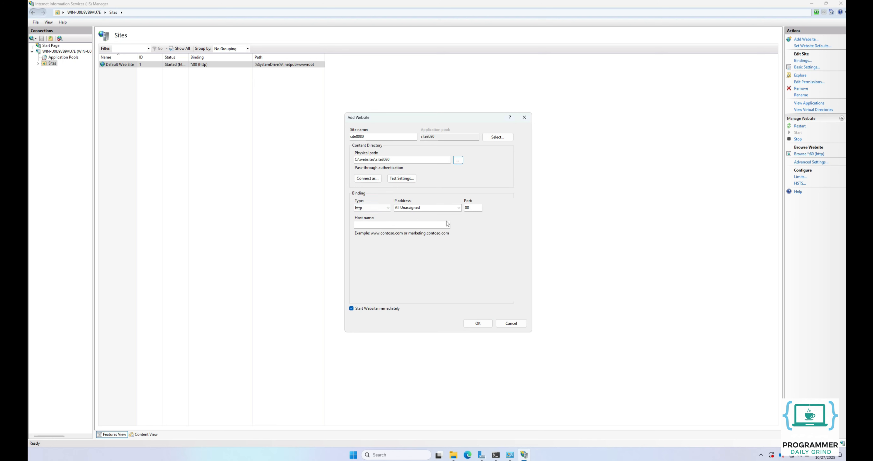
# Bind the site8080 website to IP address 192.168.100.100, port 8080 and host name example.local, and create it
pyautogui.click(458, 208)
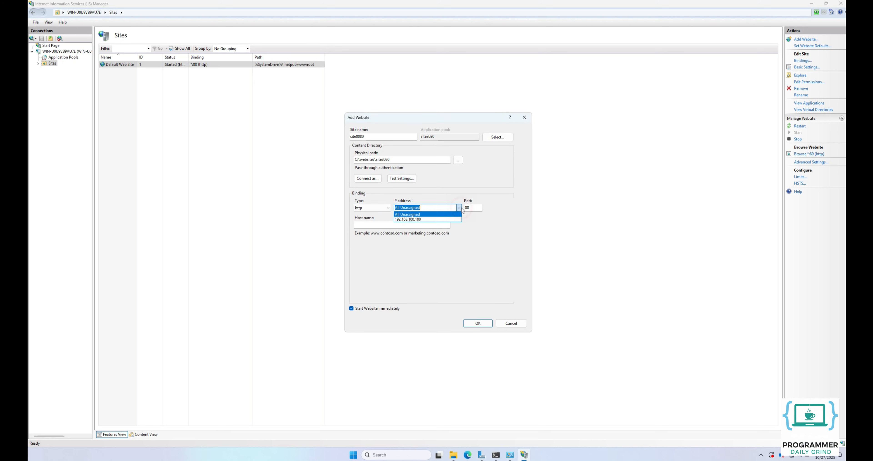
pyautogui.click(455, 218)
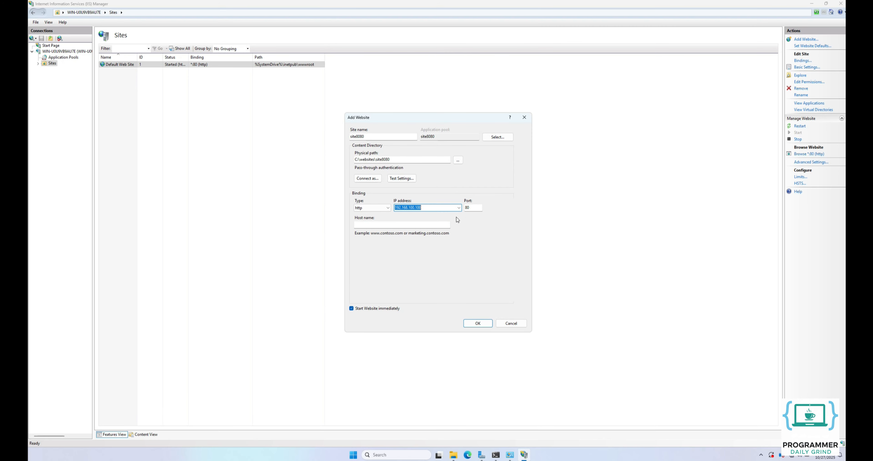
pyautogui.click(469, 209)
pyautogui.doubleClick(469, 209)
pyautogui.write('8080')
pyautogui.click(420, 224)
pyautogui.write('example.local')
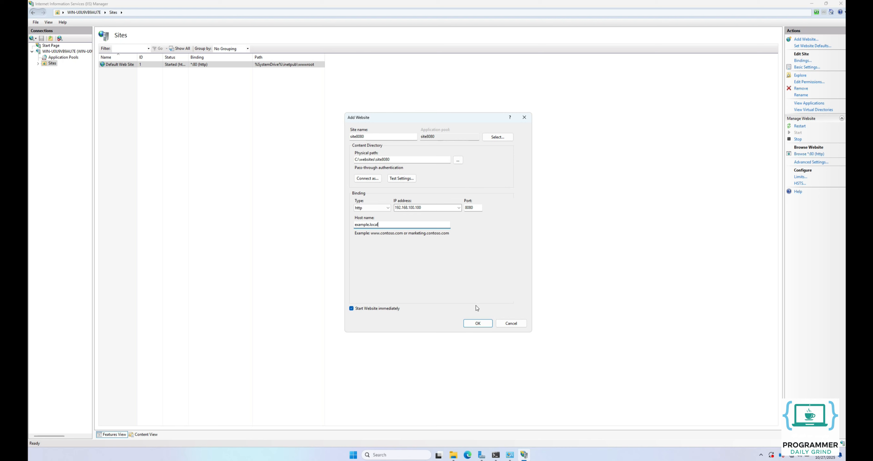
pyautogui.click(478, 323)
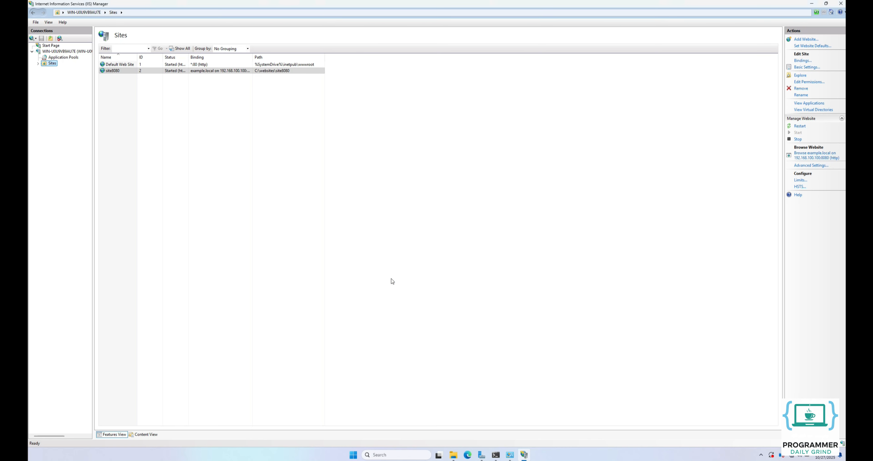
# Start adding a website named site8081 and assign it to the site8081 application pool
pyautogui.rightClick(54, 64)
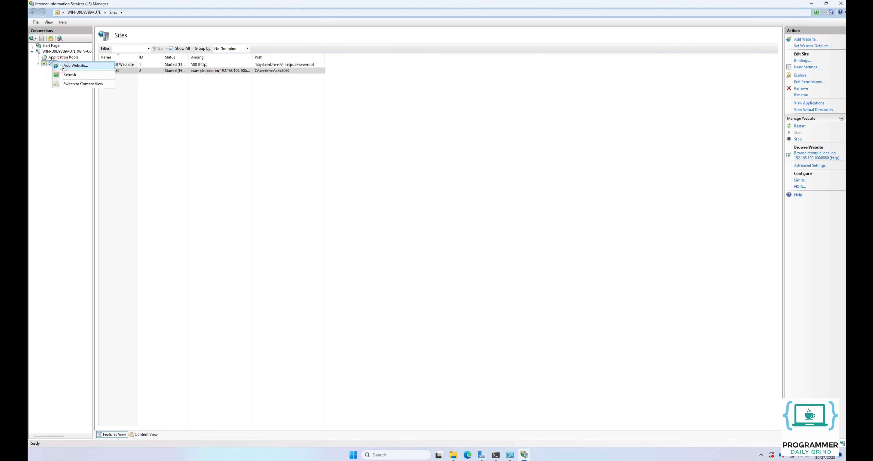
pyautogui.click(62, 65)
pyautogui.write('site8081')
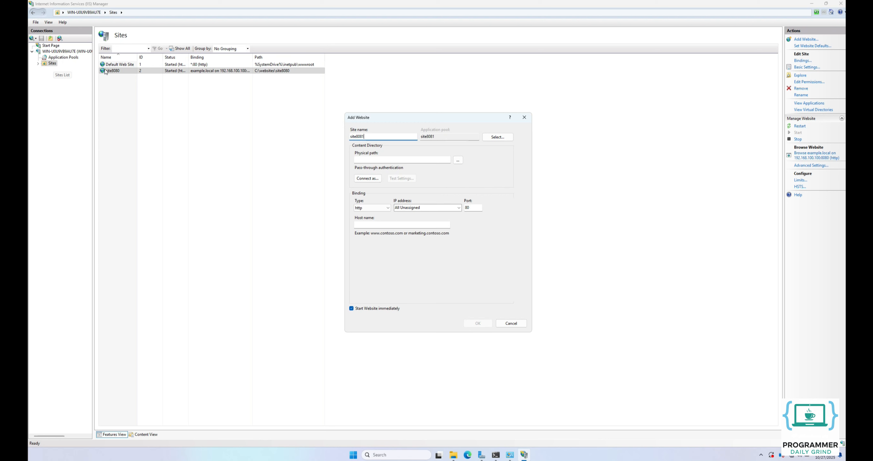
pyautogui.click(496, 141)
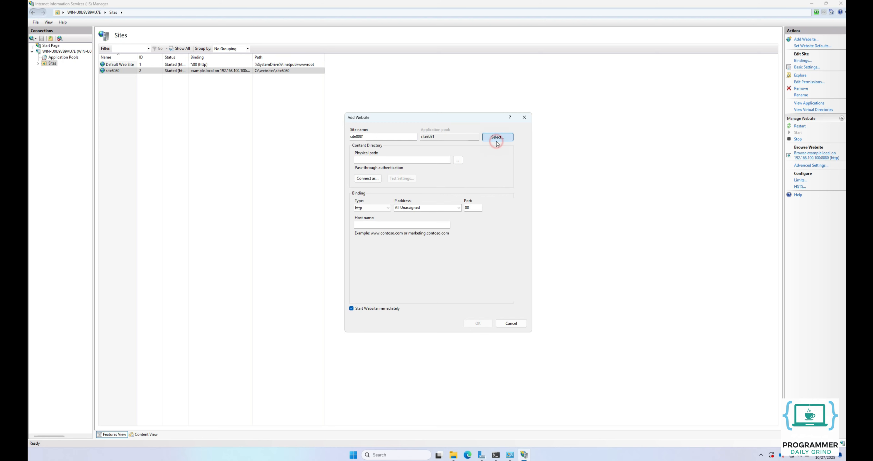
pyautogui.click(451, 208)
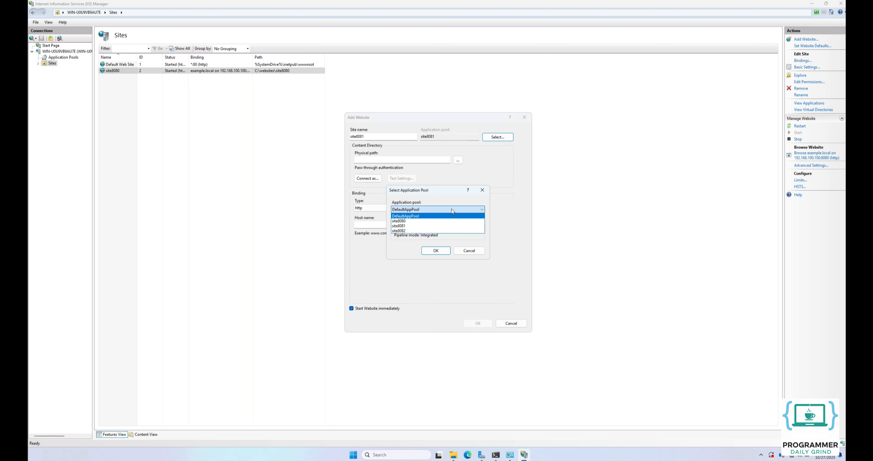
pyautogui.click(447, 225)
pyautogui.click(436, 250)
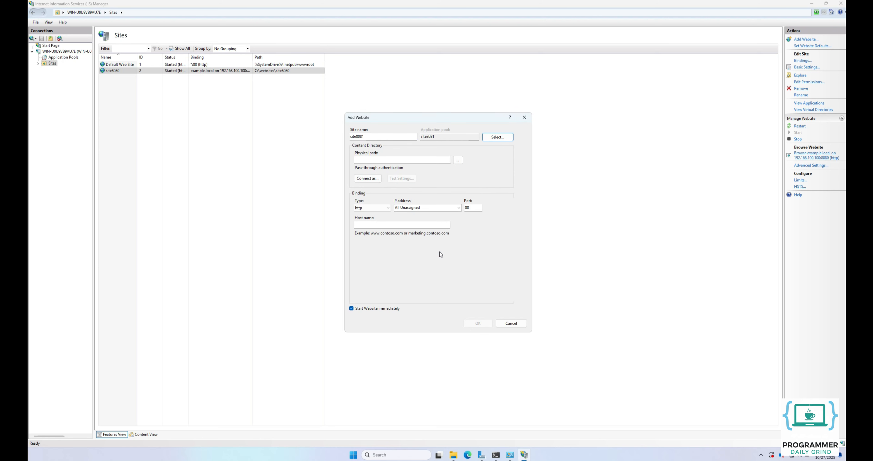
# Set the new website's physical path to the folder C:\websites\site8081
pyautogui.click(458, 160)
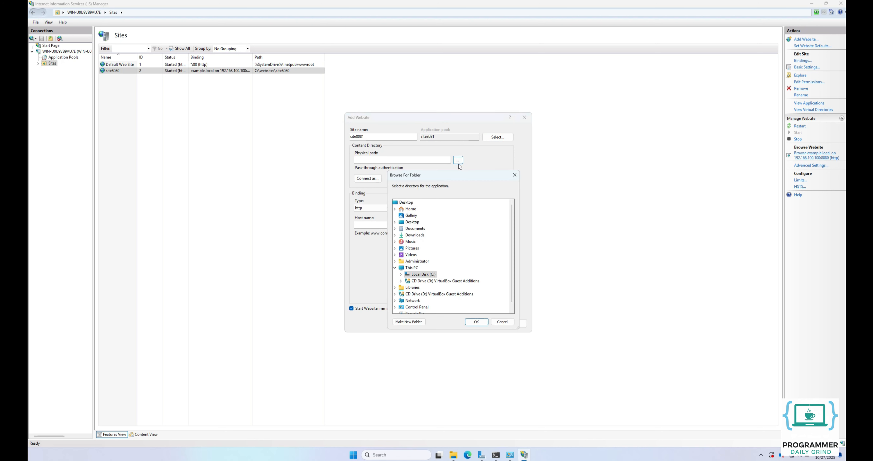
pyautogui.click(401, 274)
pyautogui.click(406, 301)
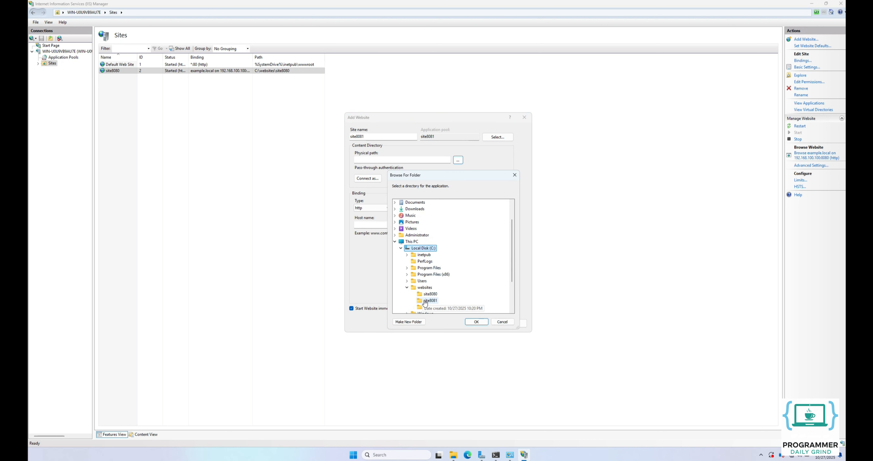
pyautogui.click(425, 301)
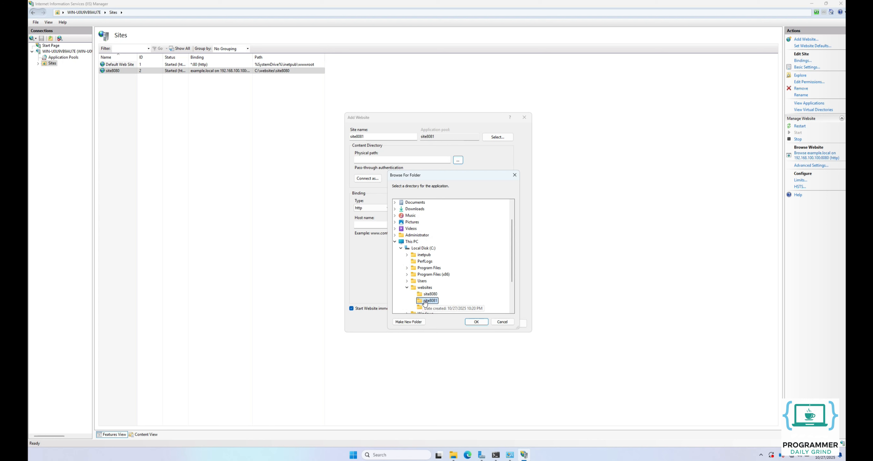
pyautogui.click(476, 322)
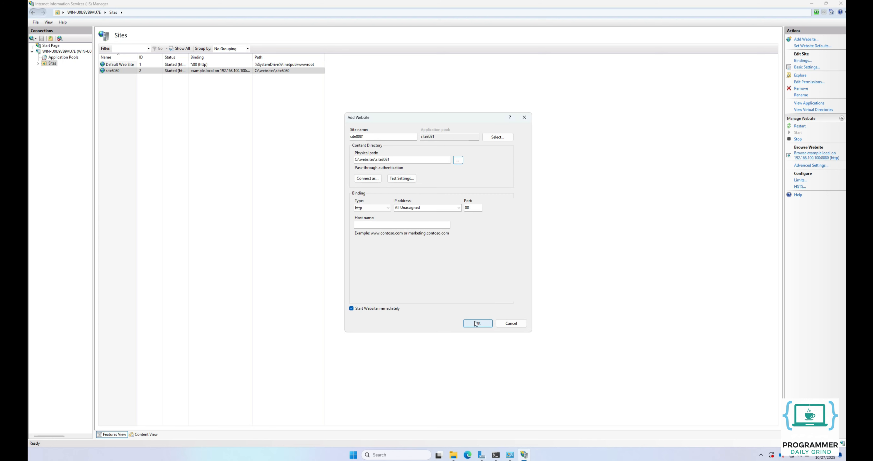
# Bind the site8081 website to IP address 192.168.100.100, port 8081 and host name example.local, and create it
pyautogui.click(459, 208)
pyautogui.click(457, 219)
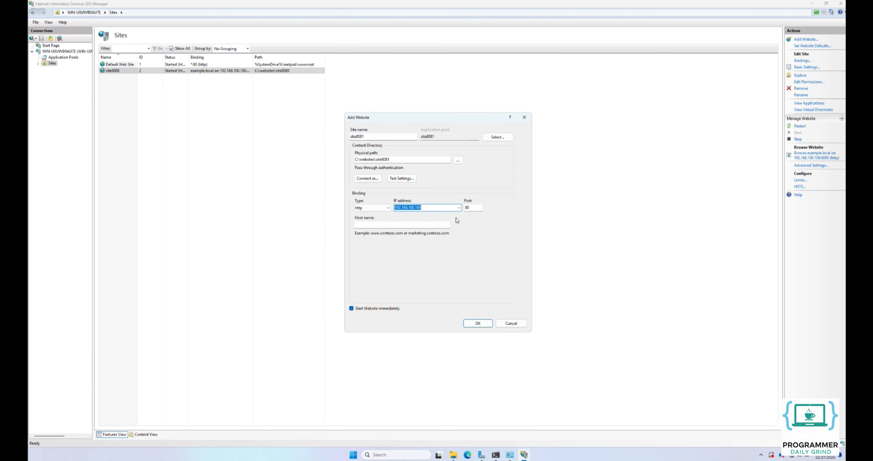
pyautogui.press('Tab')
pyautogui.press('End')
pyautogui.click(432, 225)
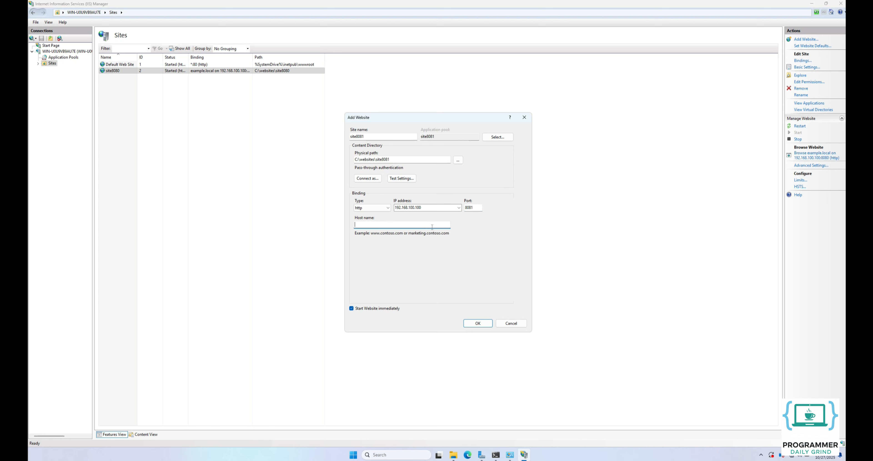
pyautogui.write('example.local')
pyautogui.click(484, 322)
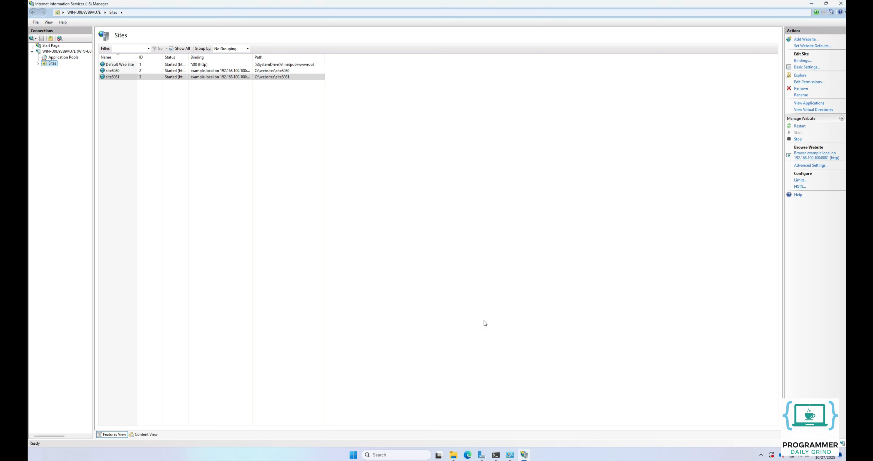
# Start adding a website named site8082 and assign it to the site8082 application pool
pyautogui.rightClick(57, 64)
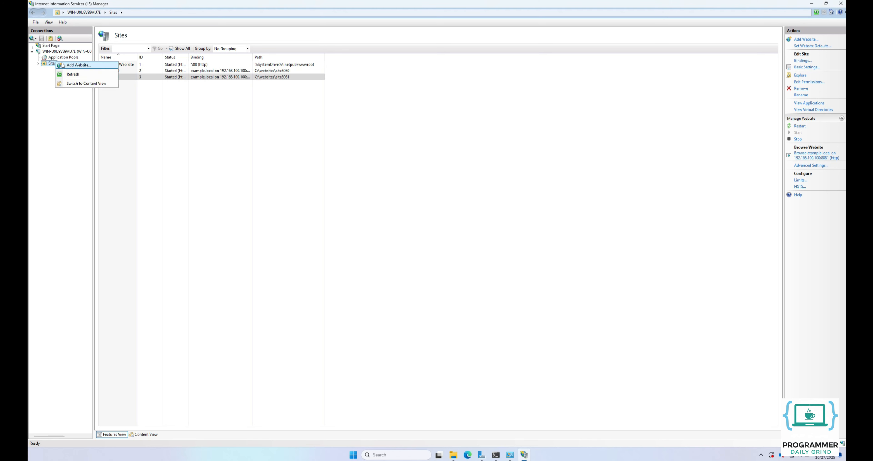
pyautogui.click(64, 66)
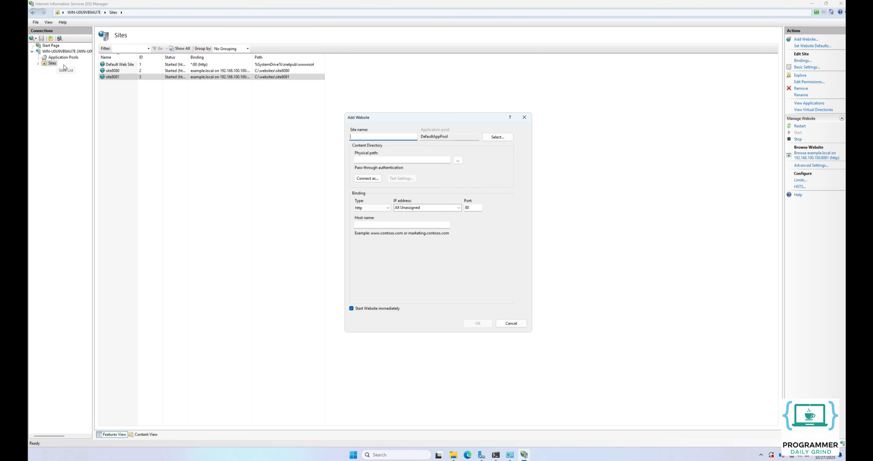
pyautogui.write('site8082')
pyautogui.click(493, 139)
pyautogui.click(460, 209)
pyautogui.click(456, 229)
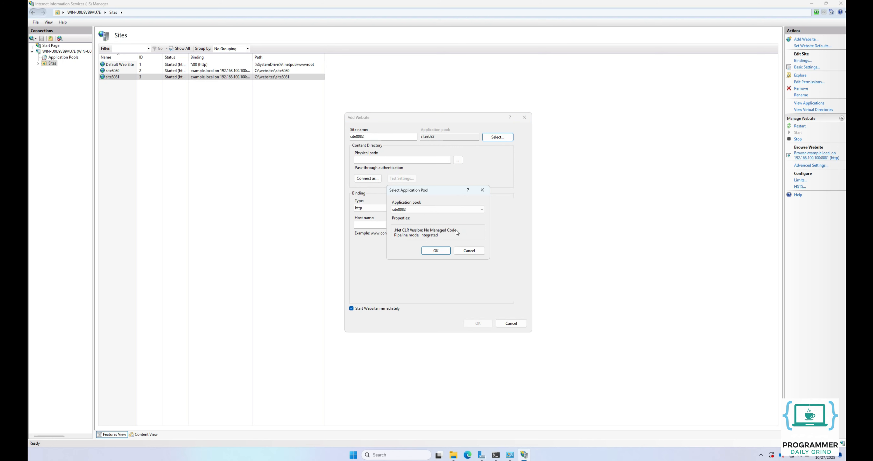
pyautogui.click(444, 251)
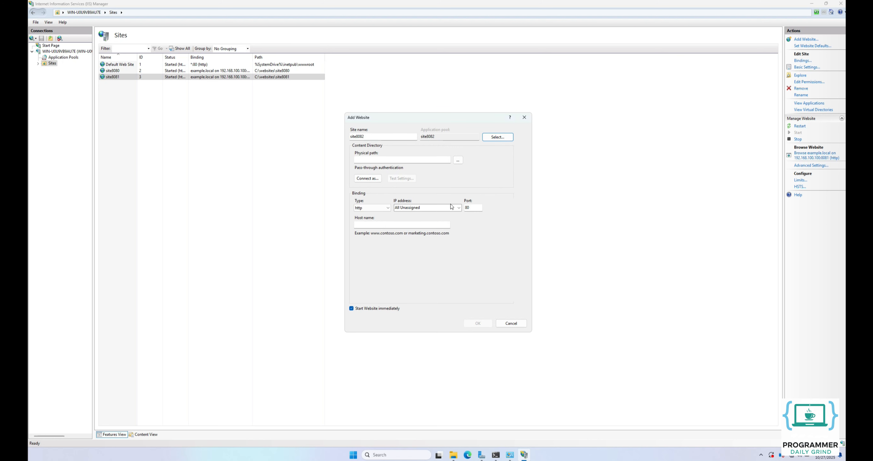
# Set the new website's physical path to the folder C:\websites\site8082
pyautogui.click(458, 160)
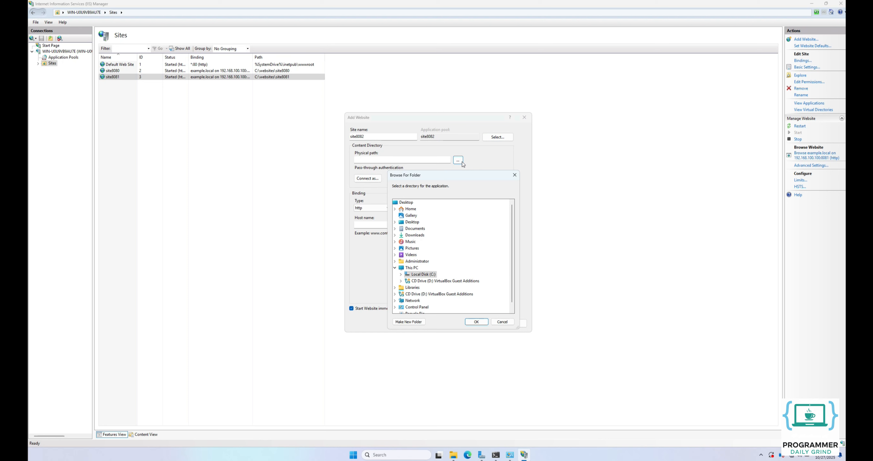
pyautogui.click(401, 274)
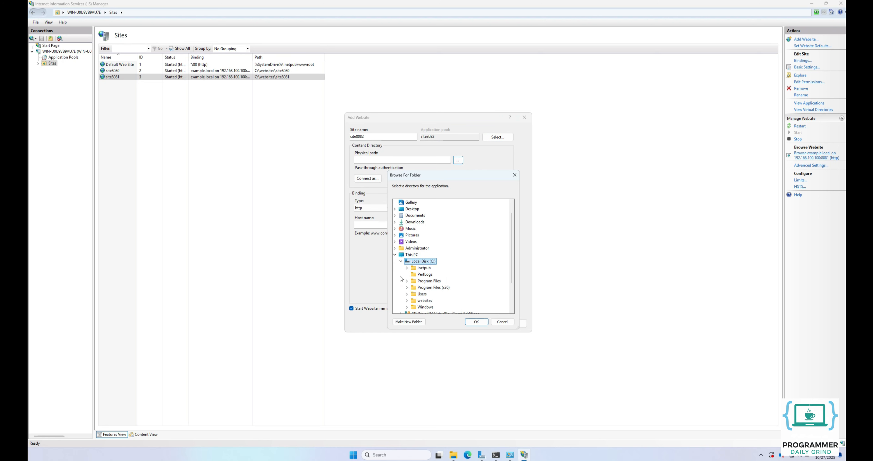
pyautogui.click(406, 300)
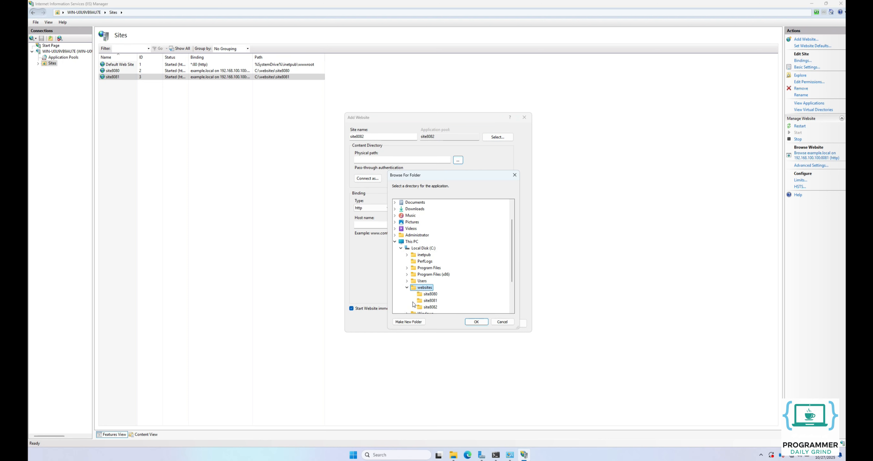
pyautogui.click(421, 307)
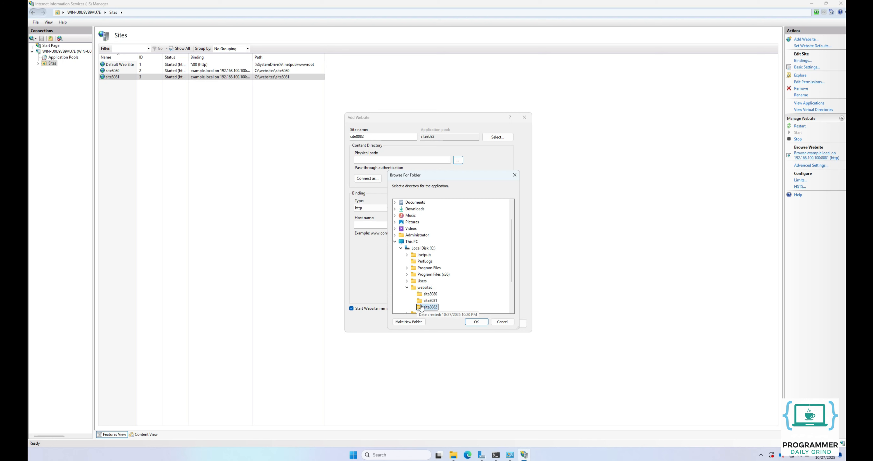
pyautogui.click(473, 322)
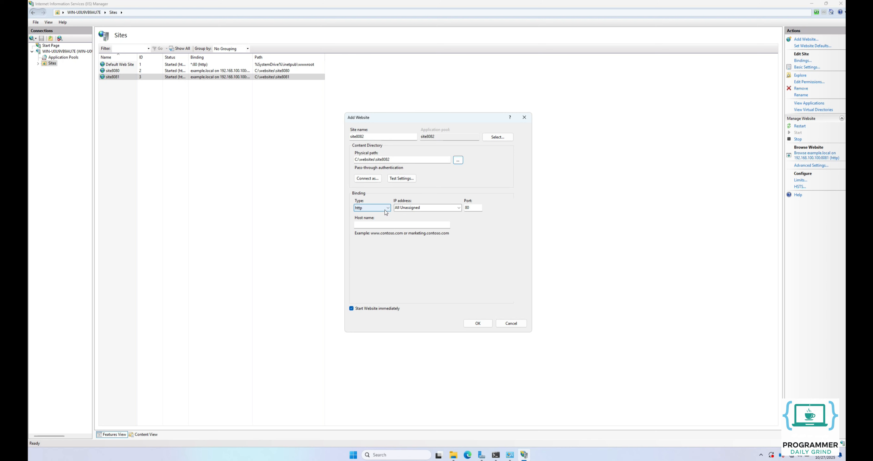
# Bind the site8082 website to IP address 192.168.100.100, port 8082 and host name example.local, and create it
pyautogui.click(458, 208)
pyautogui.click(459, 220)
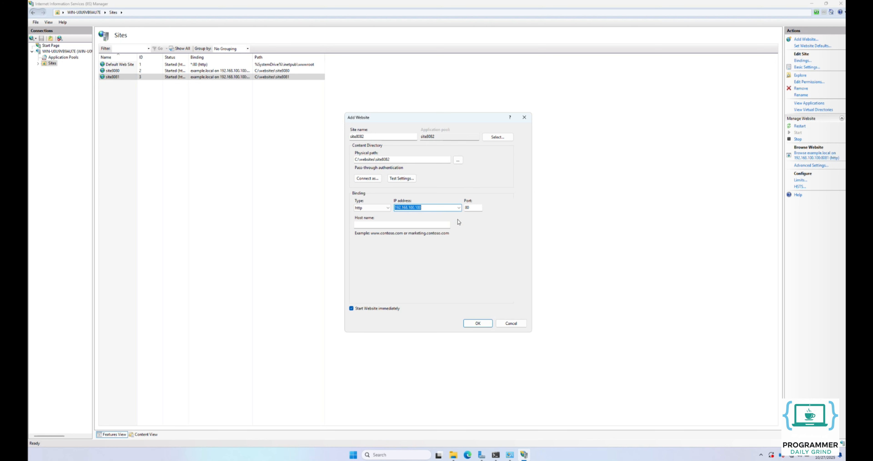
pyautogui.doubleClick(468, 207)
pyautogui.write('8082')
pyautogui.click(444, 224)
pyautogui.write('example.local')
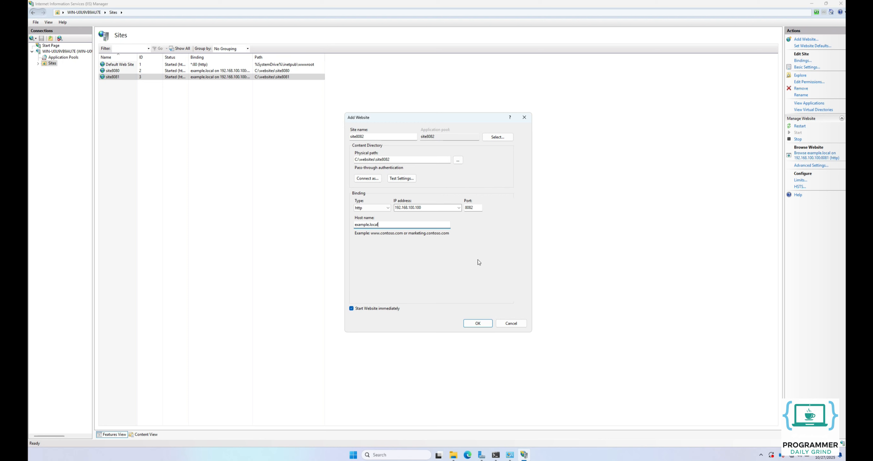
pyautogui.click(478, 323)
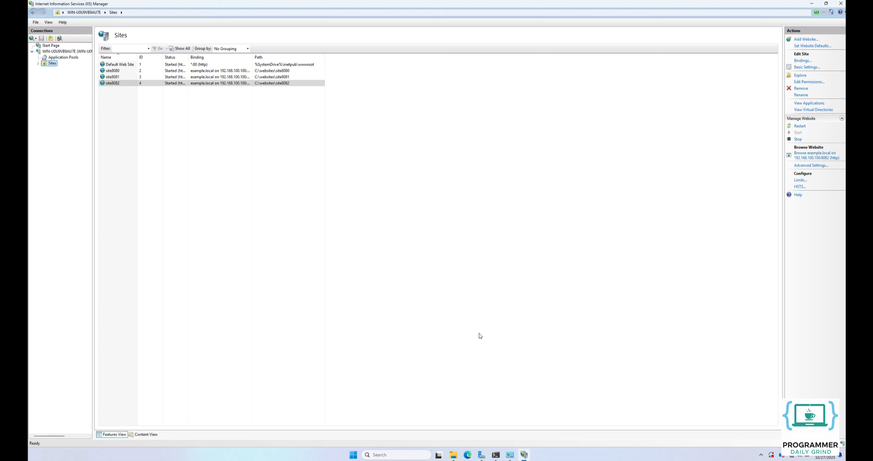
# Launch Notepad as administrator
pyautogui.click(354, 455)
pyautogui.write('notepad')
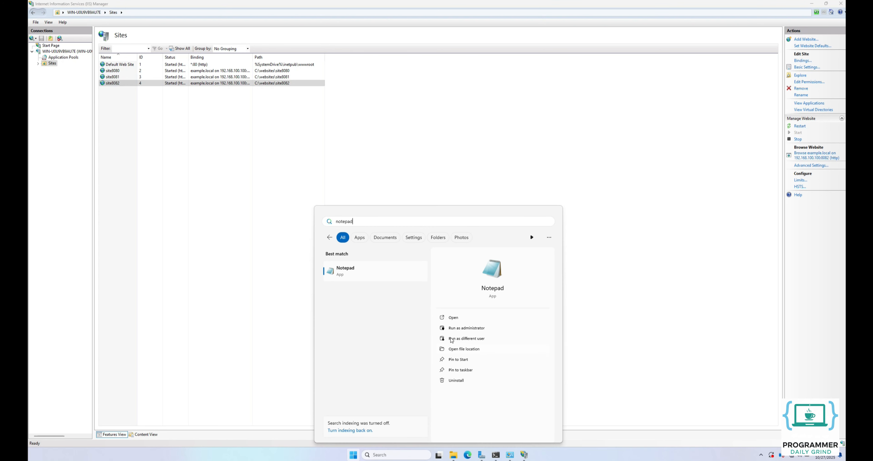
pyautogui.click(466, 327)
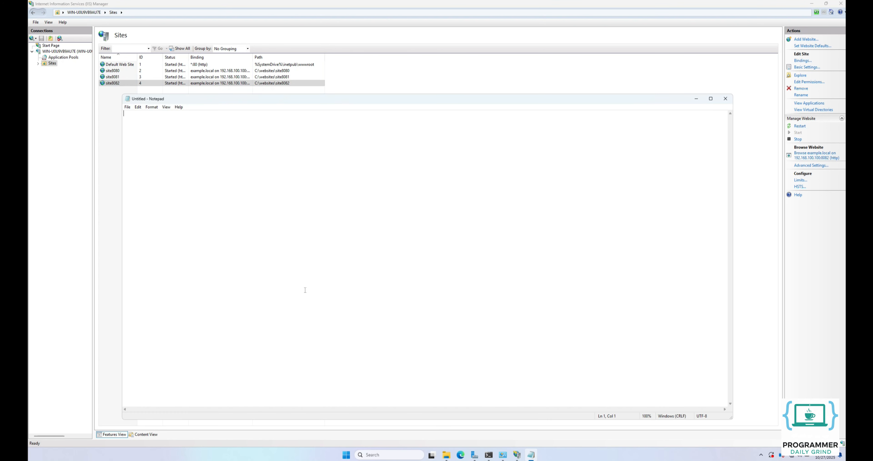
# Start opening a file in Notepad and browse to the folder C:\Windows\System32\drivers\etc
pyautogui.click(129, 108)
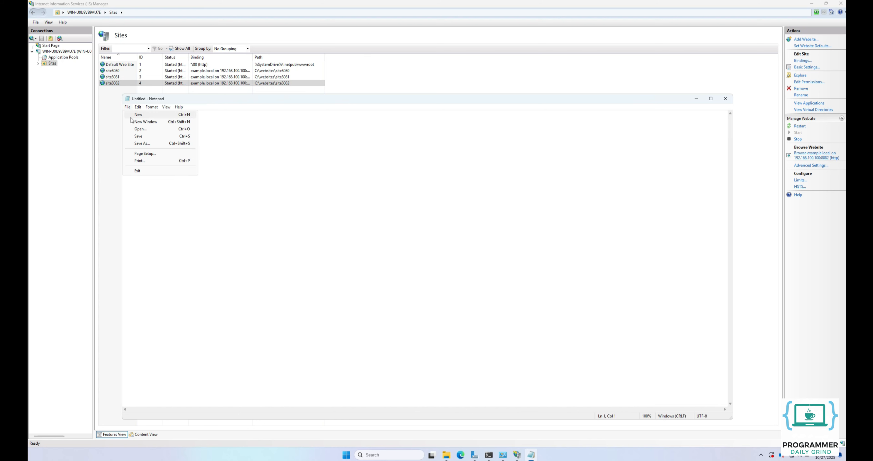
pyautogui.click(141, 133)
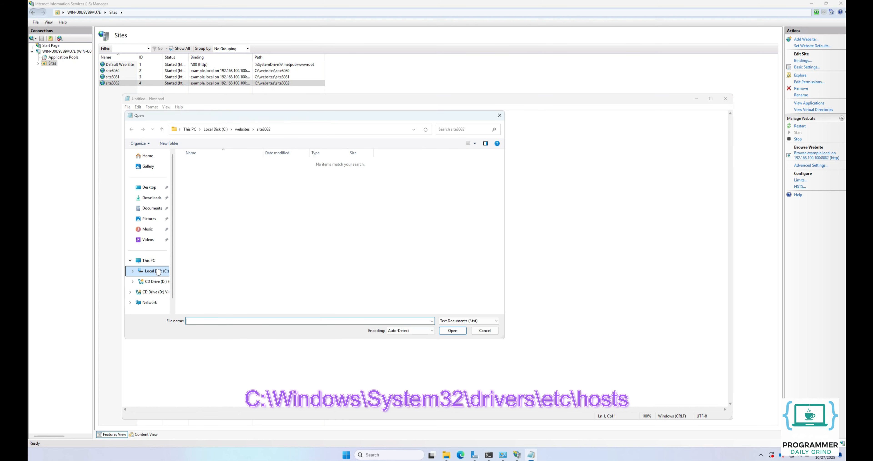
pyautogui.click(157, 272)
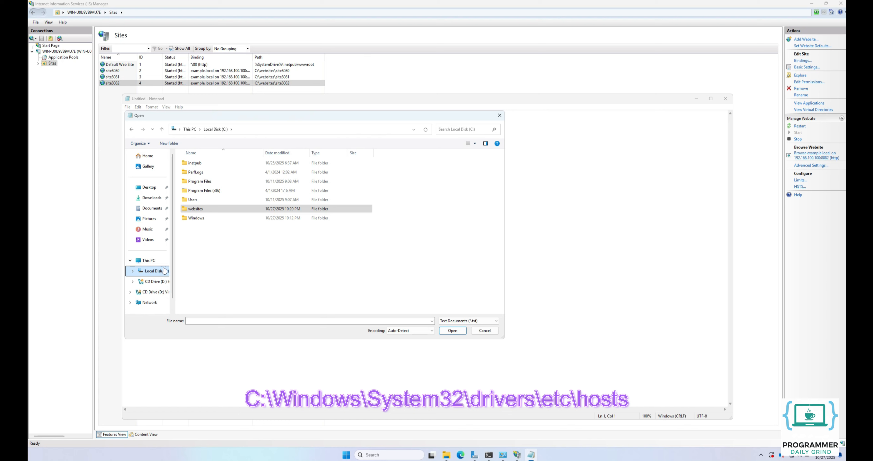
pyautogui.doubleClick(193, 218)
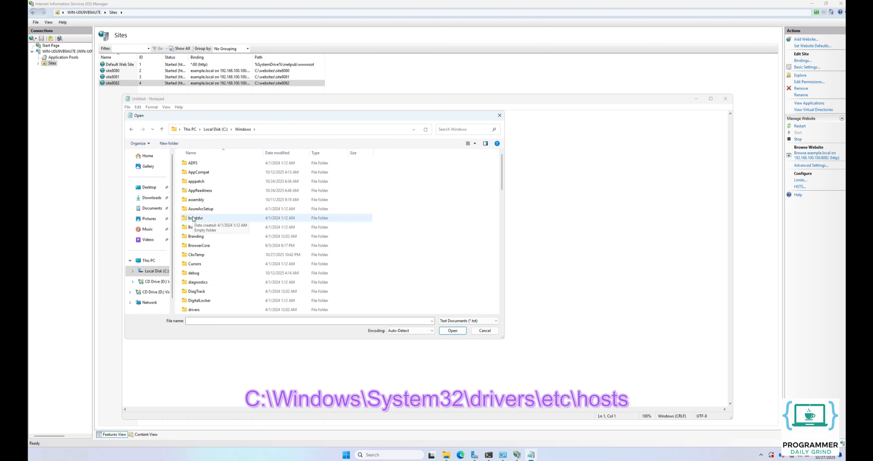
pyautogui.click(500, 178)
pyautogui.moveTo(501, 178); pyautogui.dragTo(501, 274)
pyautogui.doubleClick(309, 271)
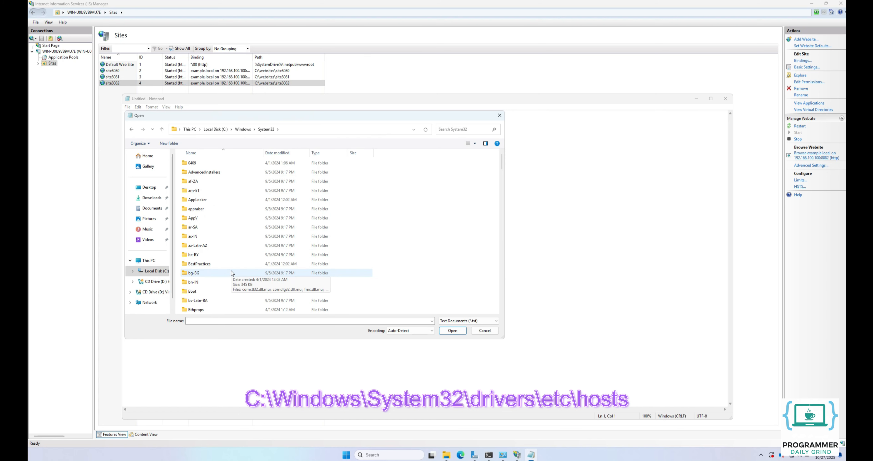
pyautogui.moveTo(501, 166); pyautogui.dragTo(501, 190)
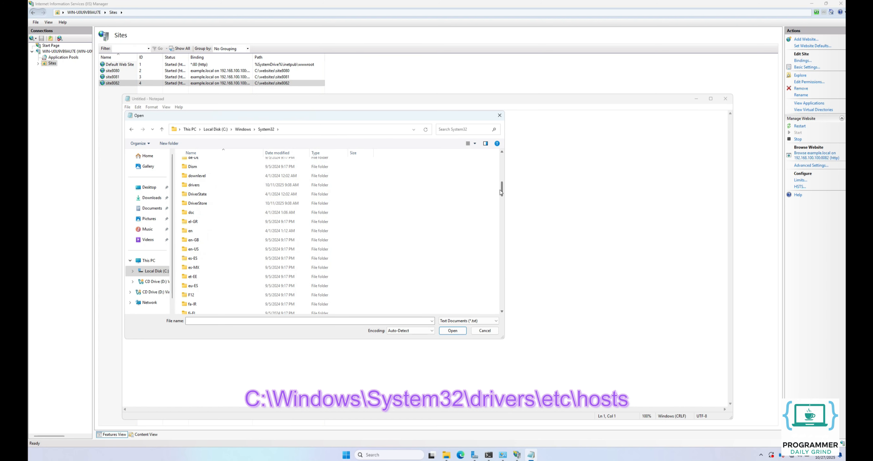
pyautogui.doubleClick(195, 184)
pyautogui.doubleClick(195, 184)
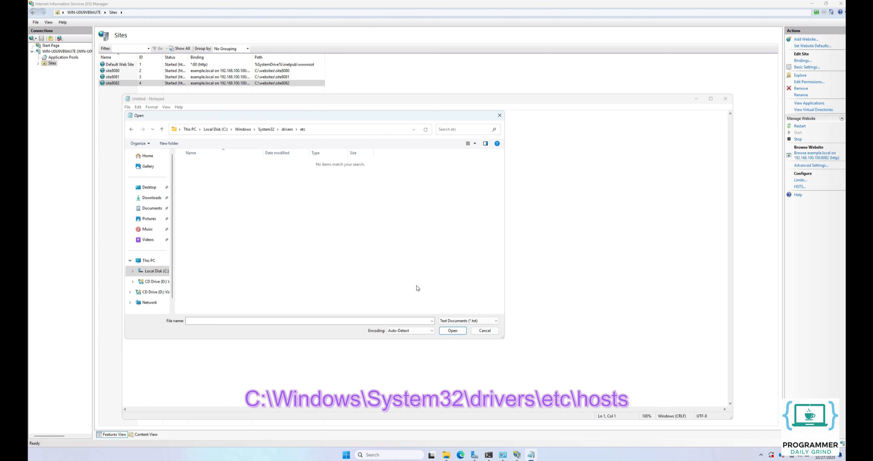
# Show all file types in the etc folder and open the hosts file
pyautogui.click(453, 320)
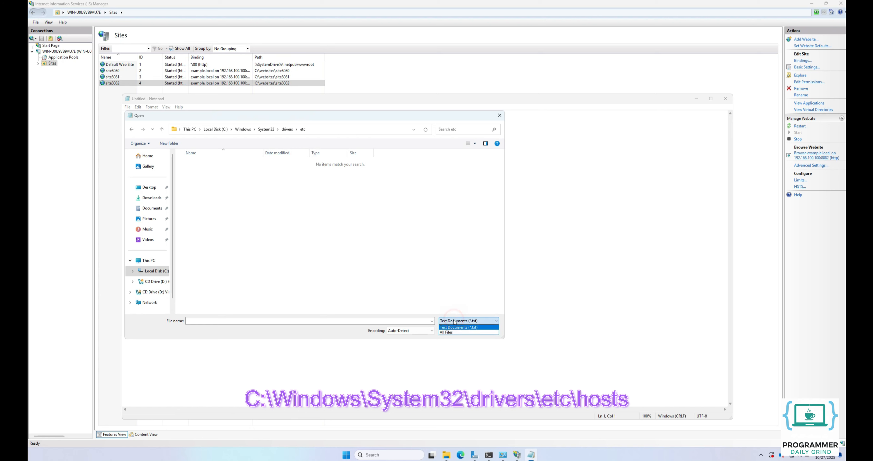
pyautogui.click(453, 332)
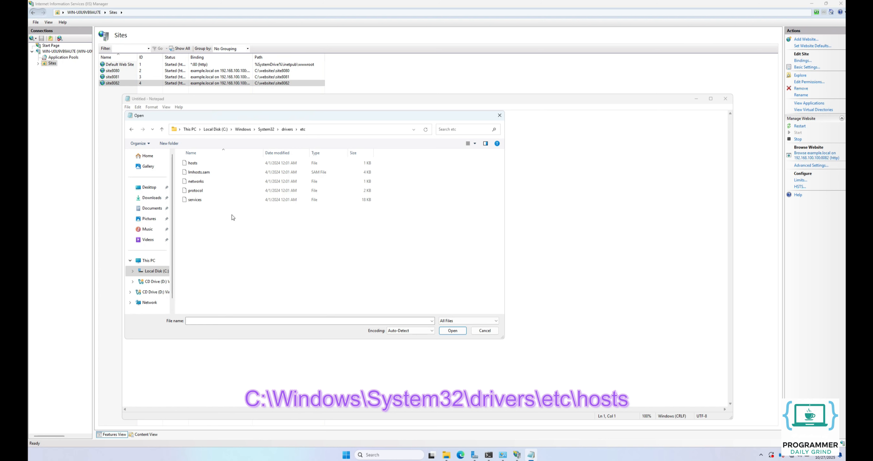
pyautogui.click(226, 164)
pyautogui.click(453, 330)
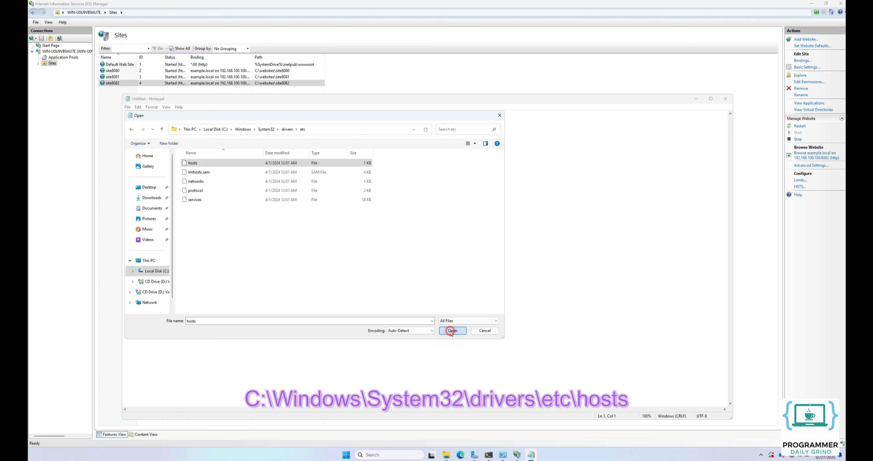
# Add the entry "192.168.100.100 example.local" at the end of the hosts file and save it
pyautogui.click(148, 255)
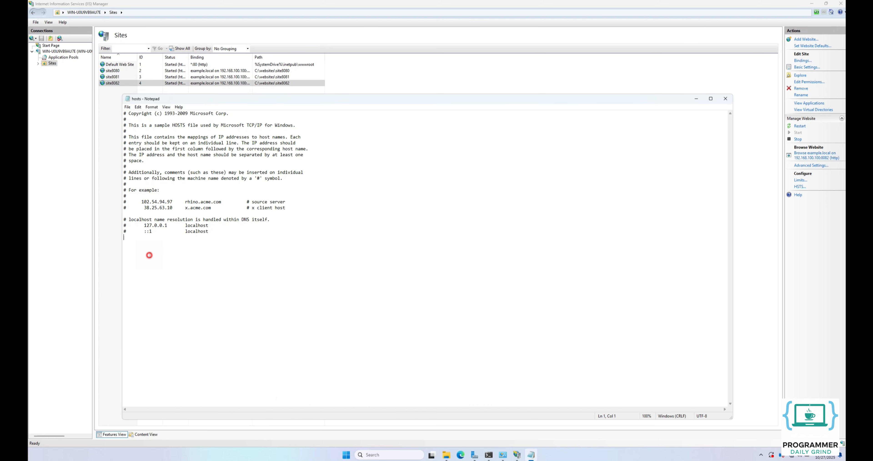
pyautogui.write('192.168.100.100 example.local')
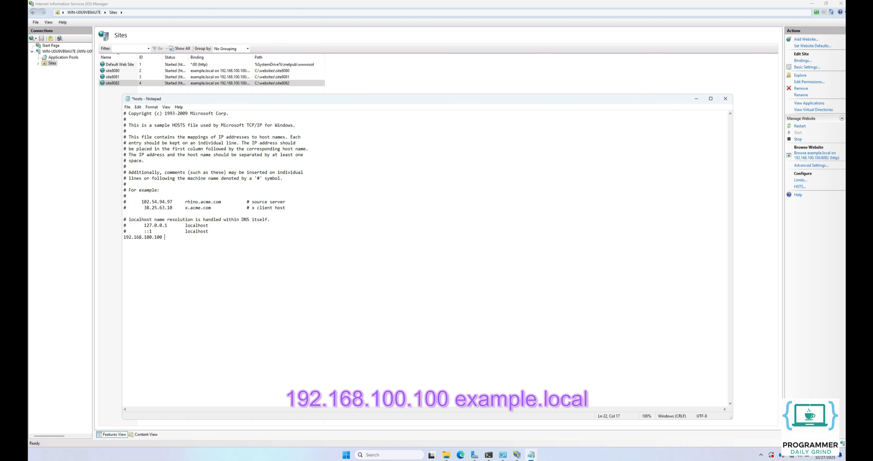
pyautogui.click(127, 107)
pyautogui.click(140, 136)
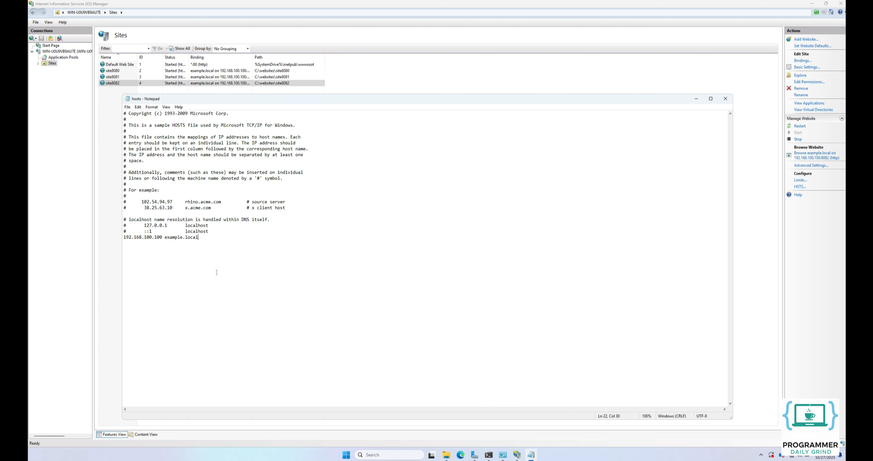
# Switch to Microsoft Edge and browse to example.local:8080 to check the first site
pyautogui.click(463, 455)
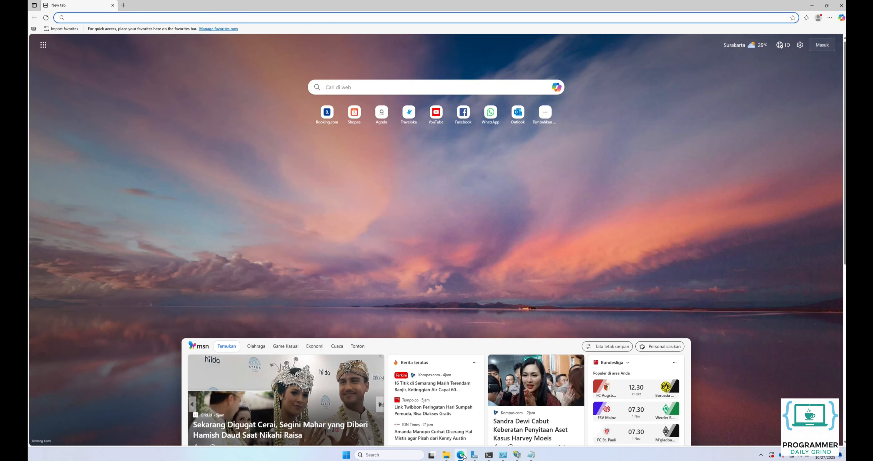
pyautogui.click(140, 17)
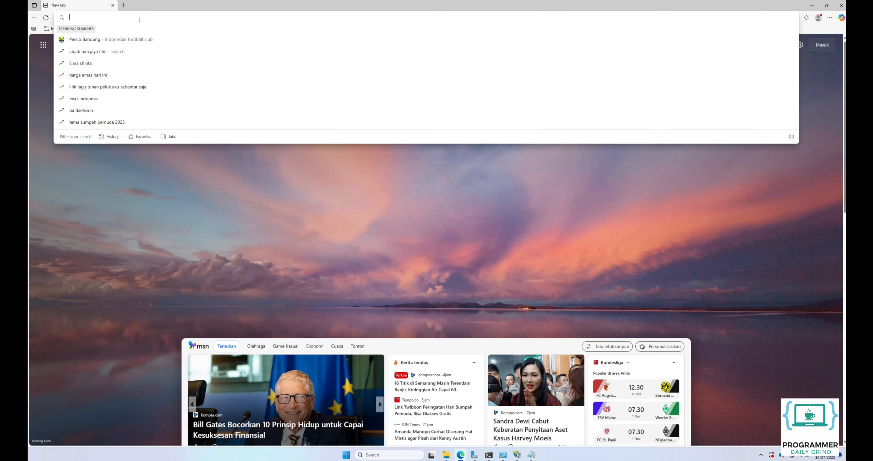
pyautogui.write('example.local:8080')
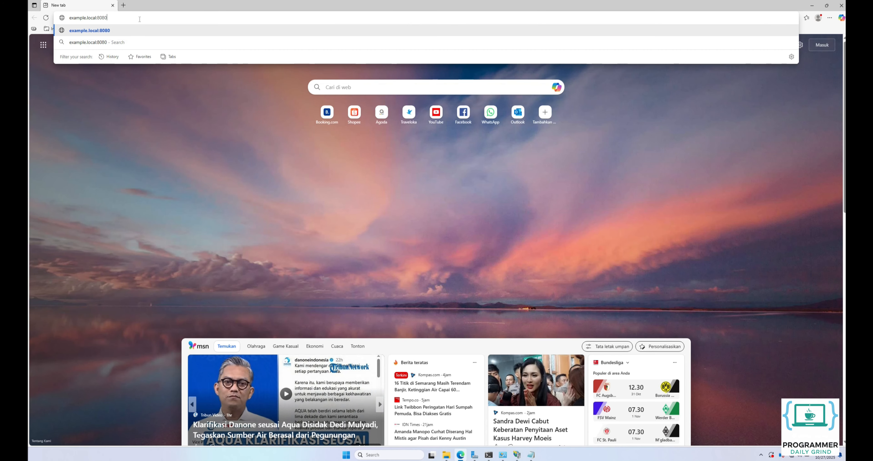
pyautogui.press('Return')
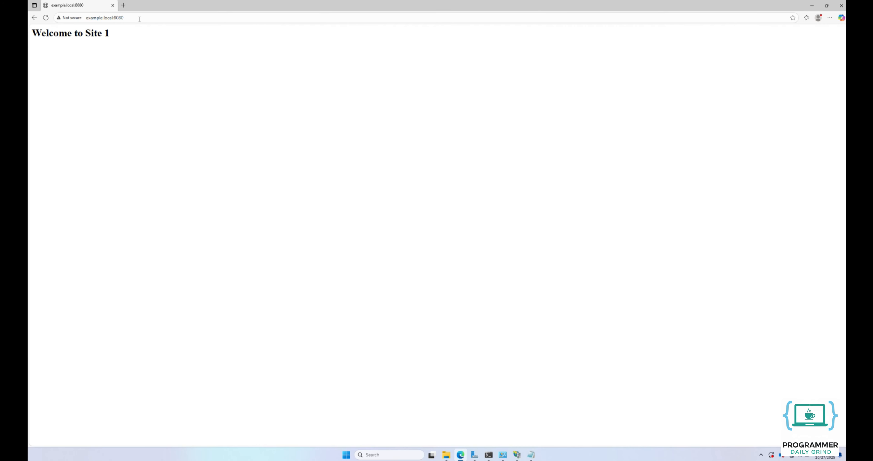
# Load the second site in a new browser tab at example.local:8081
pyautogui.click(124, 5)
pyautogui.write('exam')
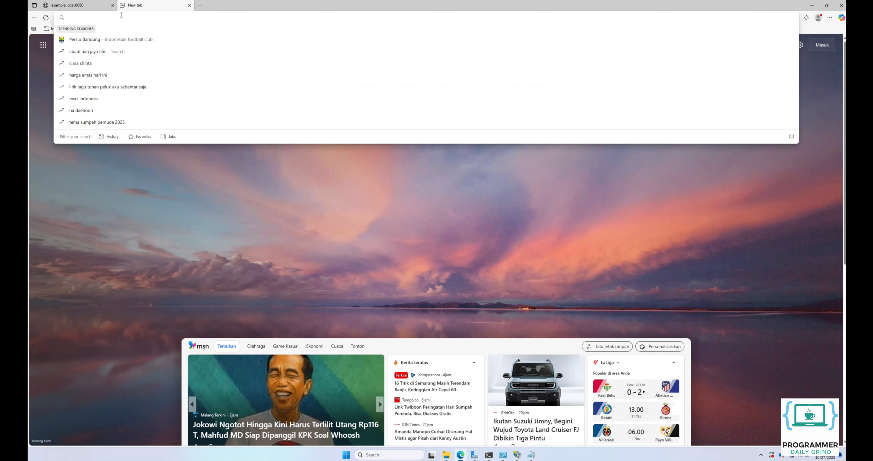
pyautogui.write('ple.local:8080')
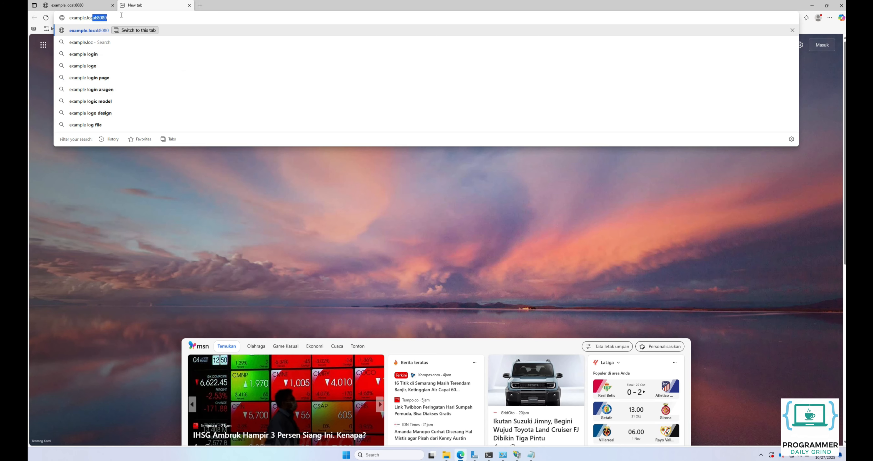
pyautogui.write('1')
pyautogui.press('Return')
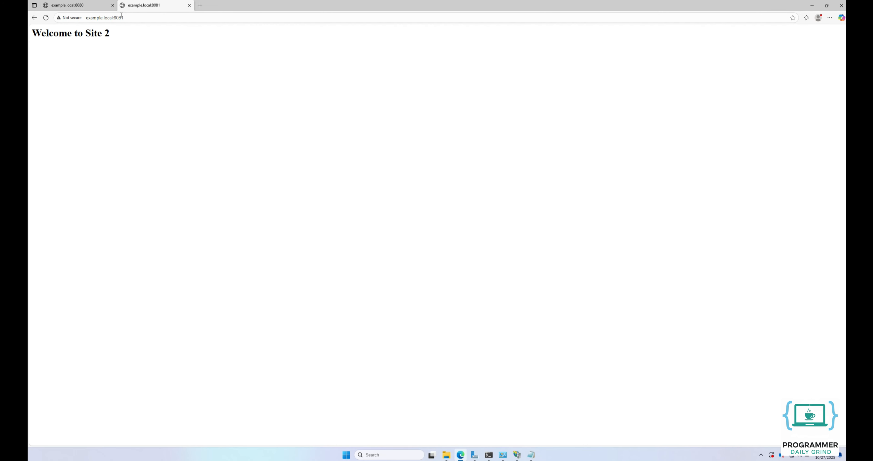
# Load the third site in another new browser tab at example.local:8082
pyautogui.click(200, 5)
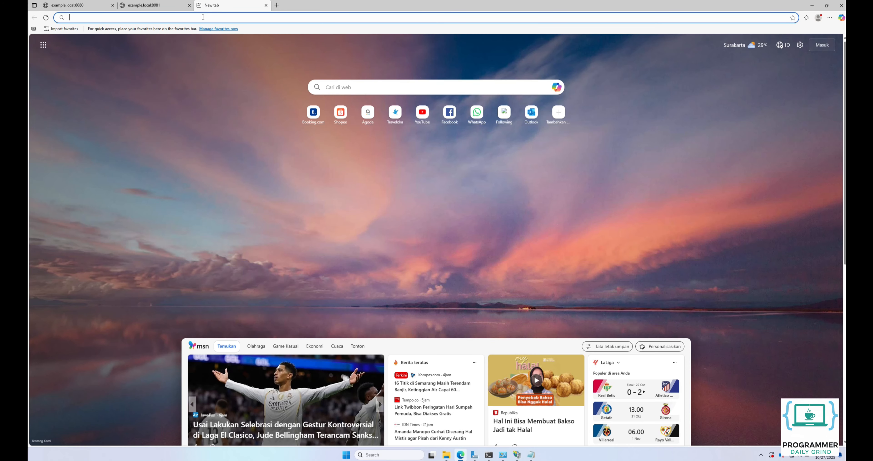
pyautogui.write('example.lo')
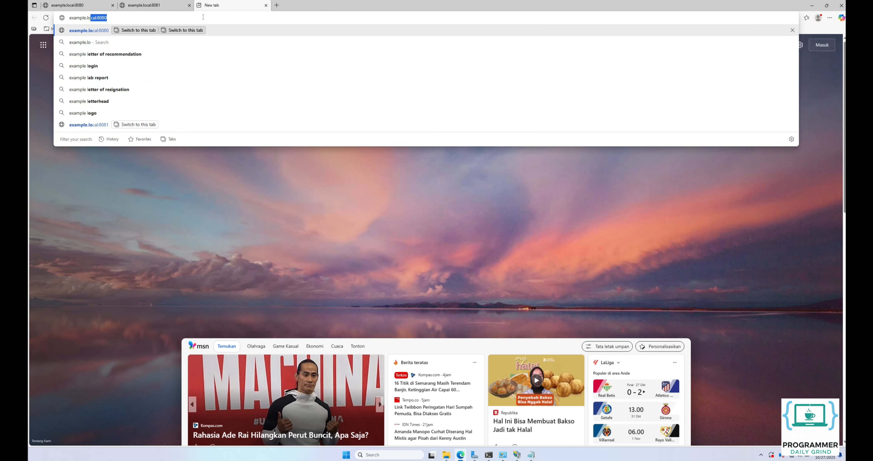
pyautogui.write('cal:8082')
pyautogui.press('Return')
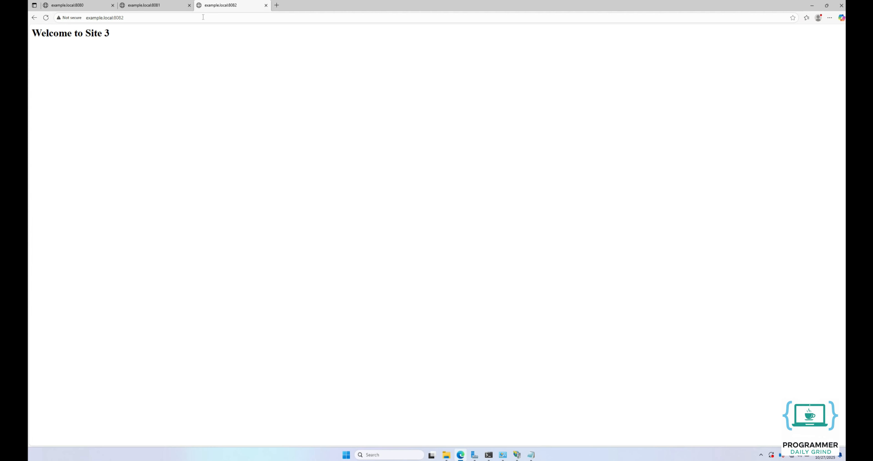